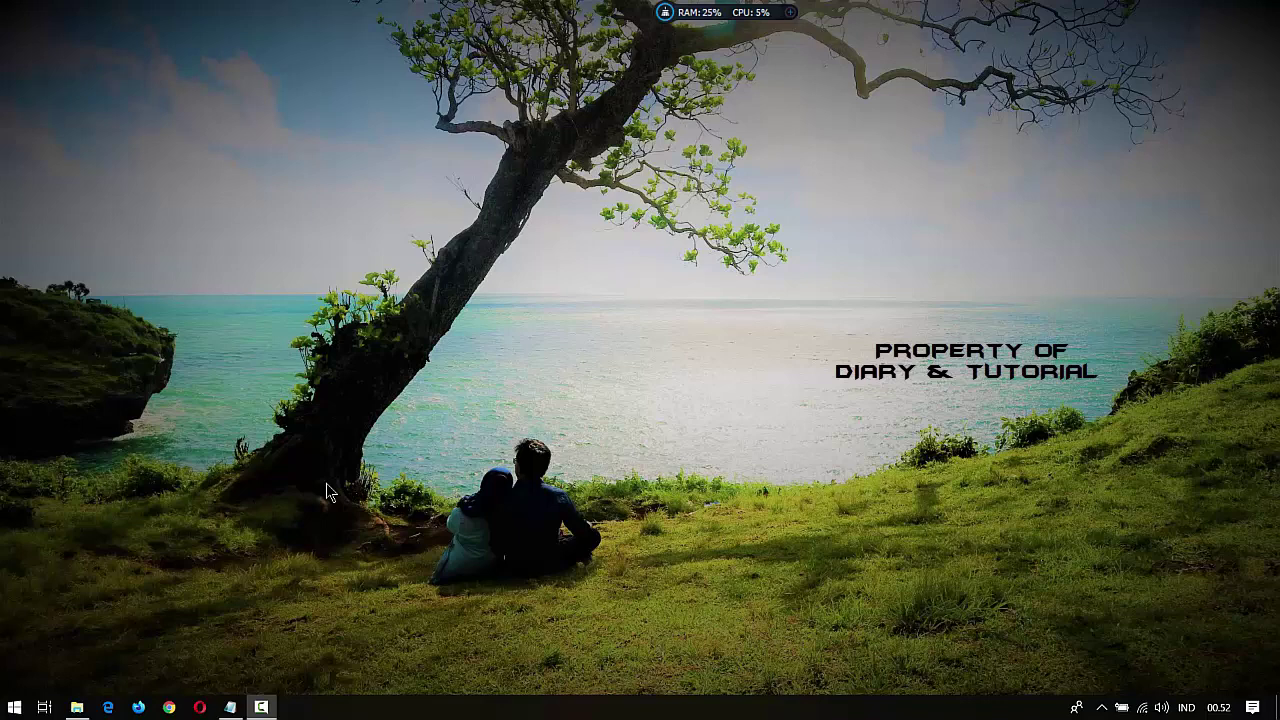
{"action": "key", "text": "alt+Tab"}
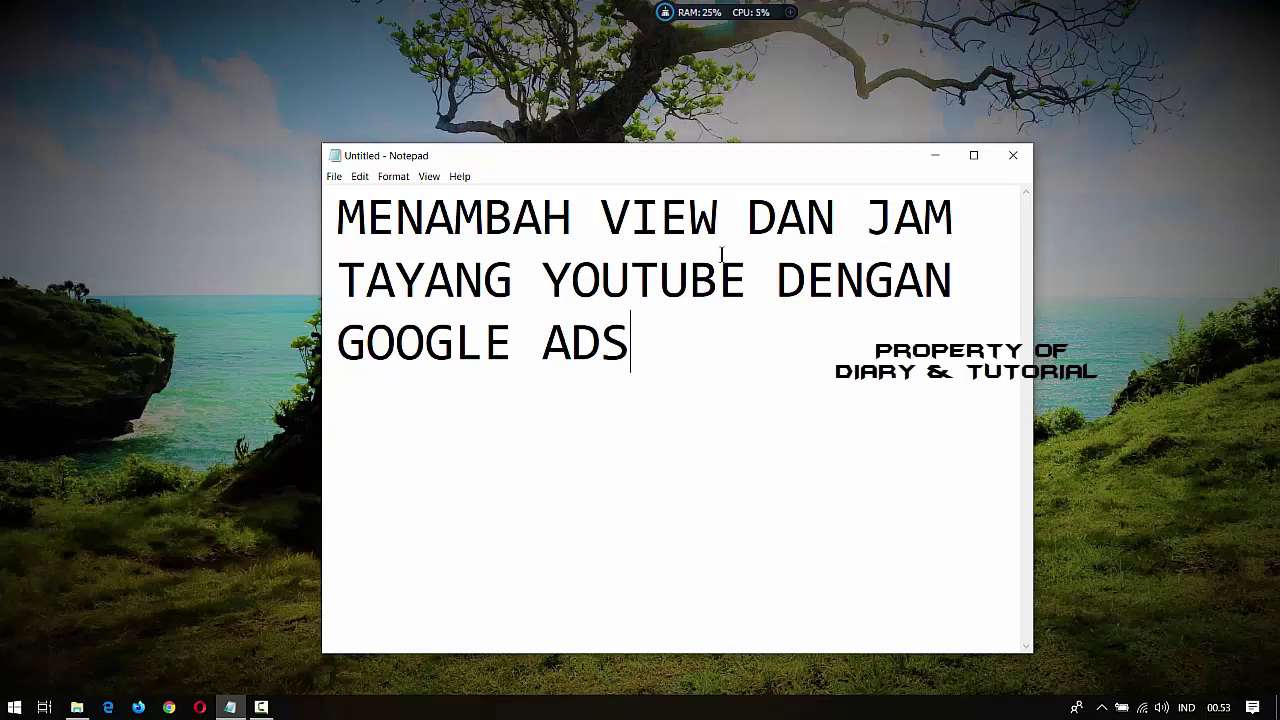
{"action": "double_click", "coordinate": [692, 230]}
{"action": "double_click", "coordinate": [447, 282]}
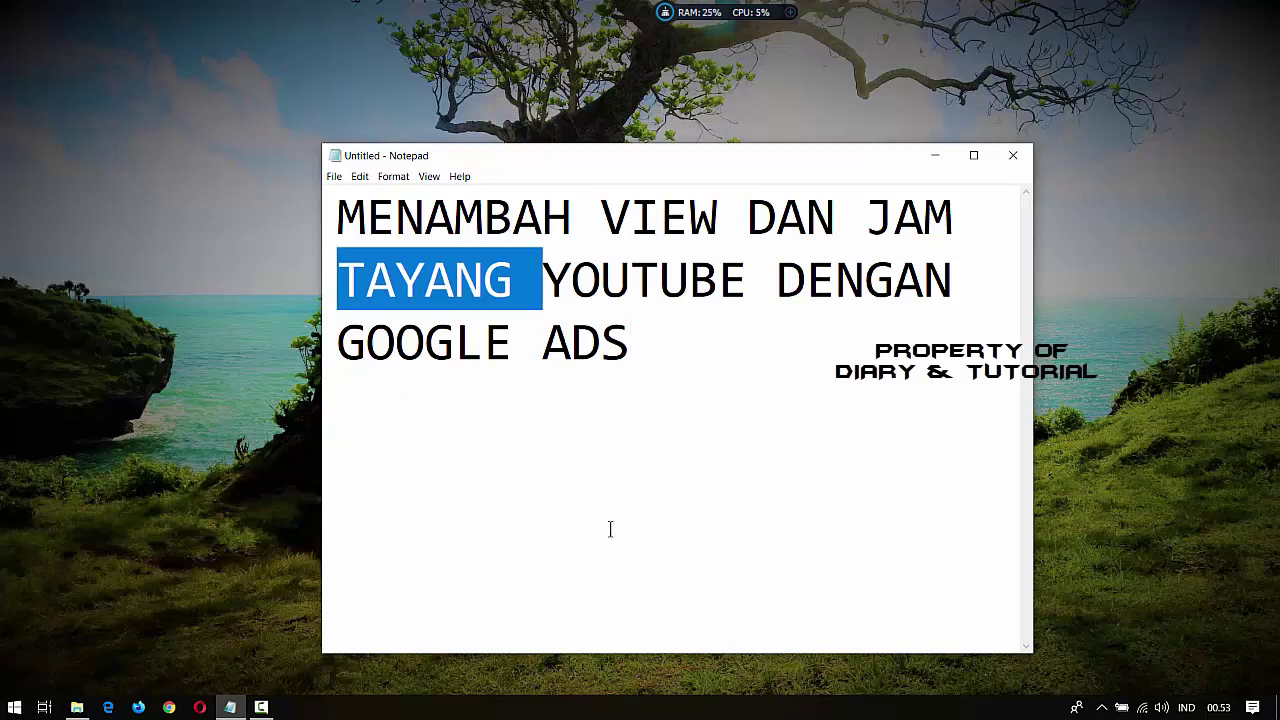
Step: Switch to Chrome and open youtube.com
{"action": "left_click", "coordinate": [170, 707]}
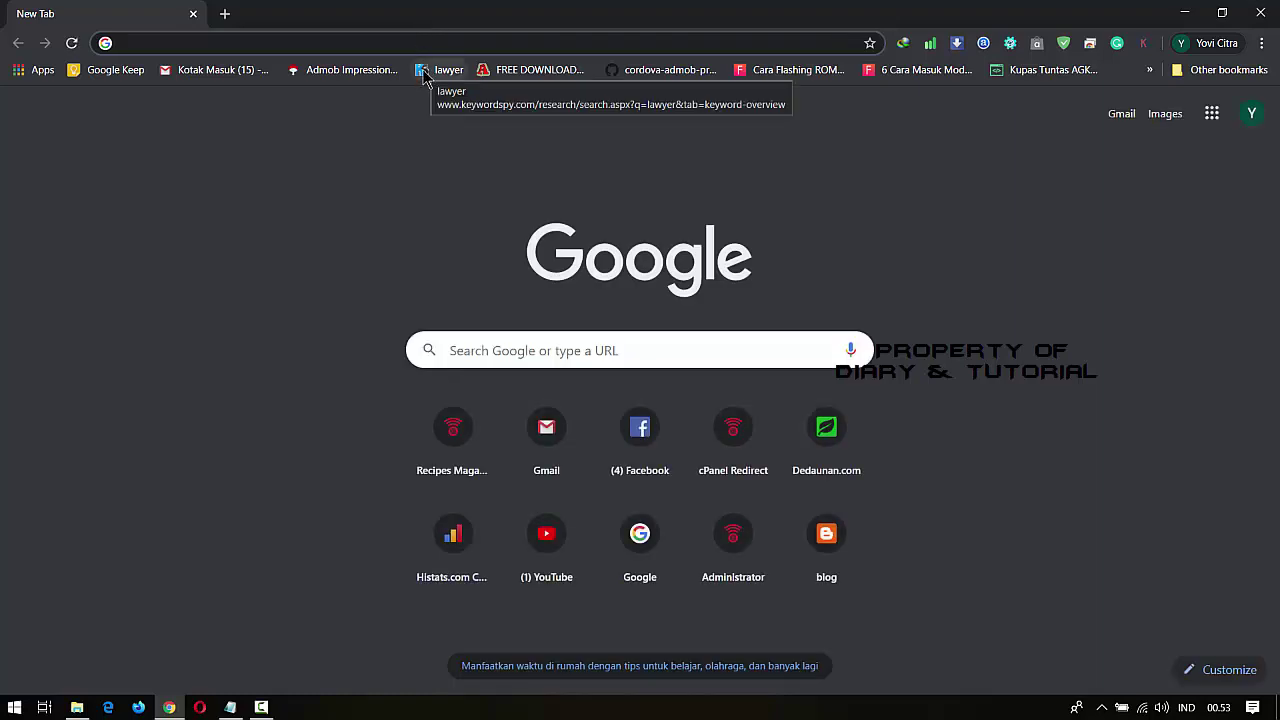
{"action": "type", "text": "youtube.com"}
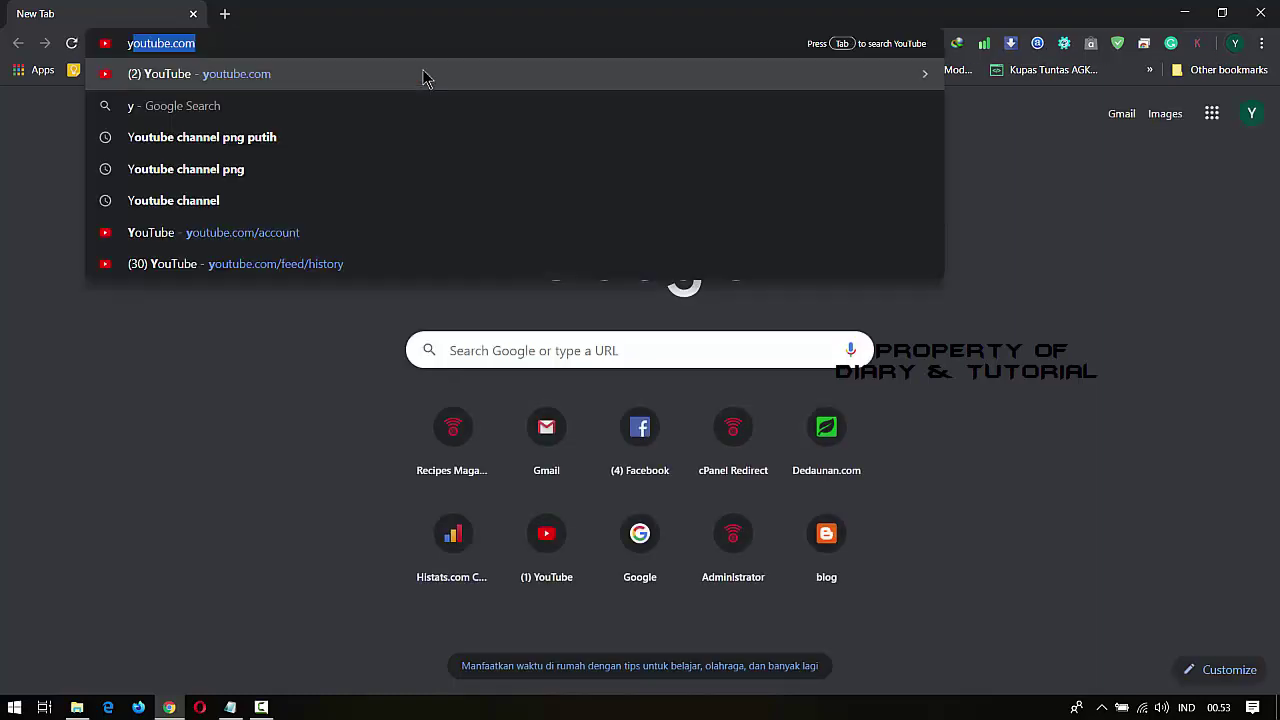
{"action": "key", "text": "Return"}
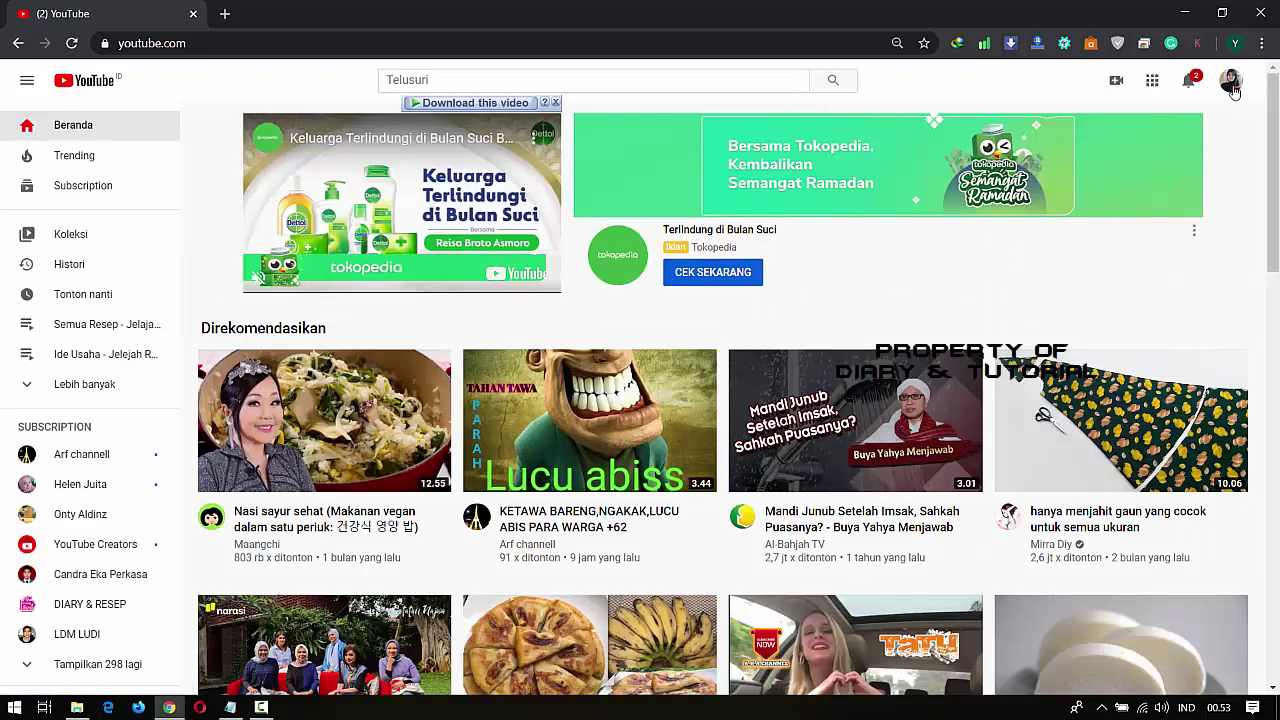
Step: Go to the channel's YouTube Studio and show its list of uploaded videos
{"action": "left_click", "coordinate": [1231, 82]}
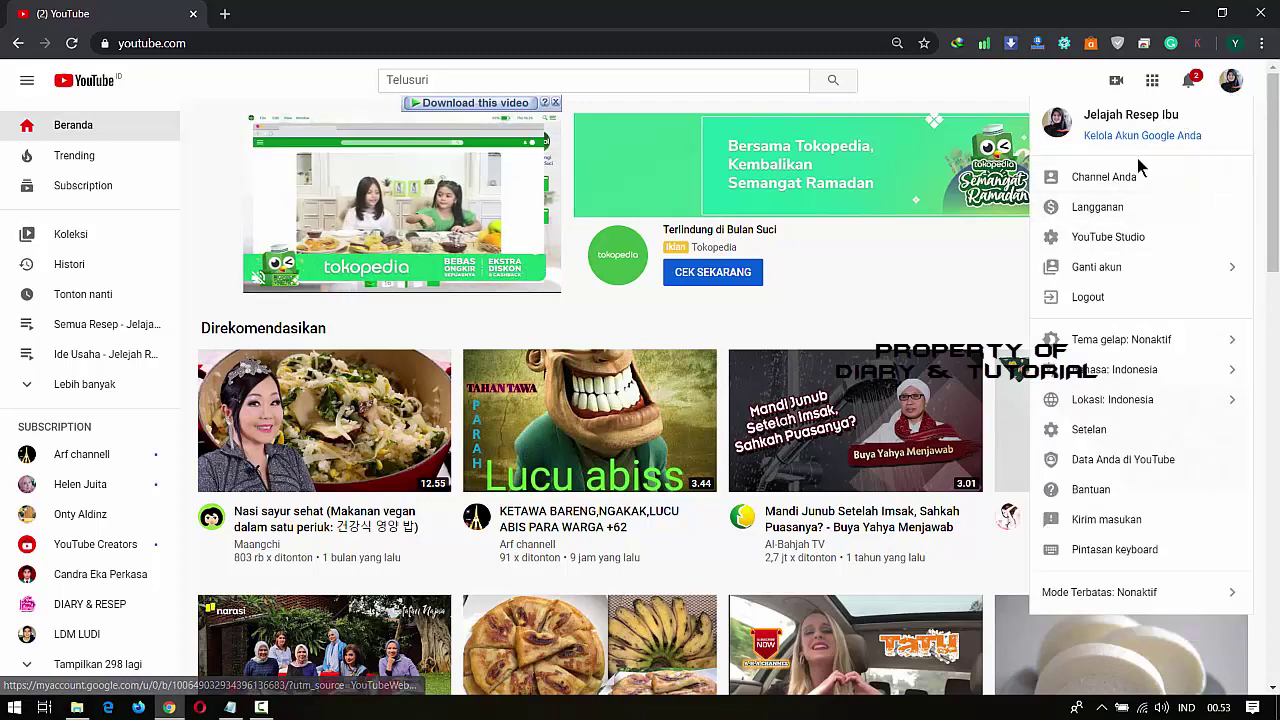
{"action": "left_click", "coordinate": [1149, 240]}
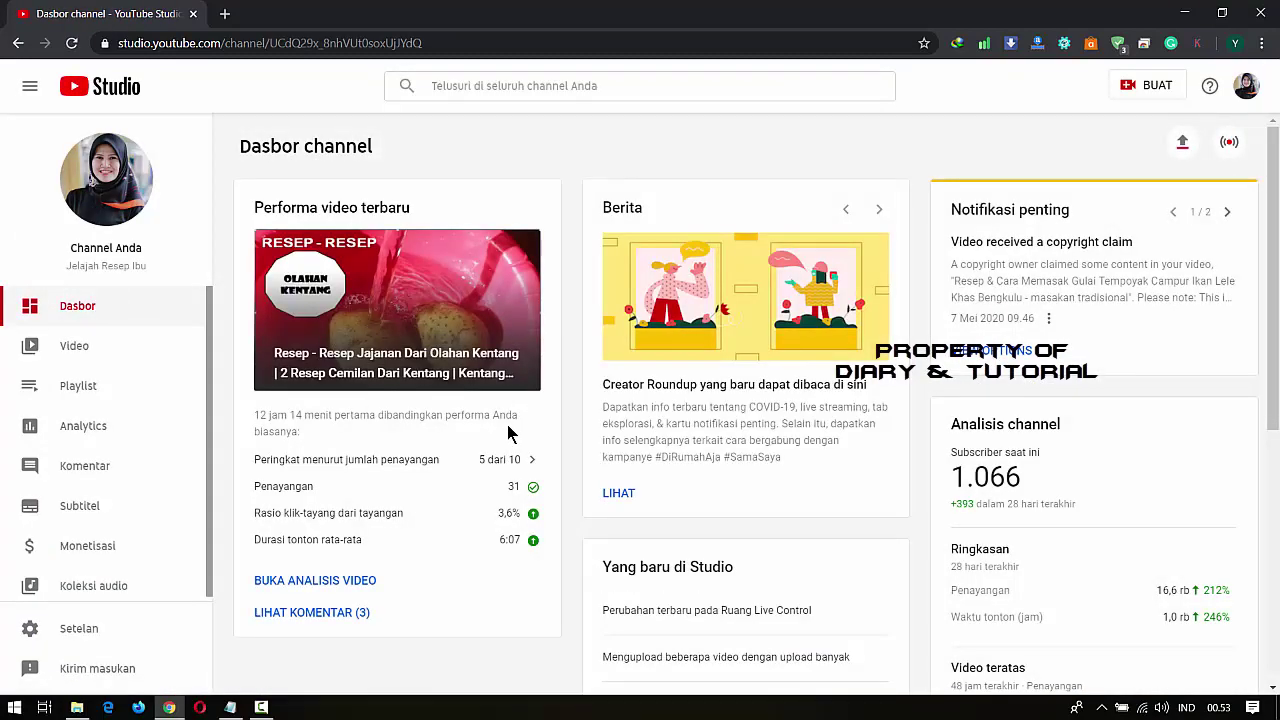
{"action": "left_click", "coordinate": [99, 350]}
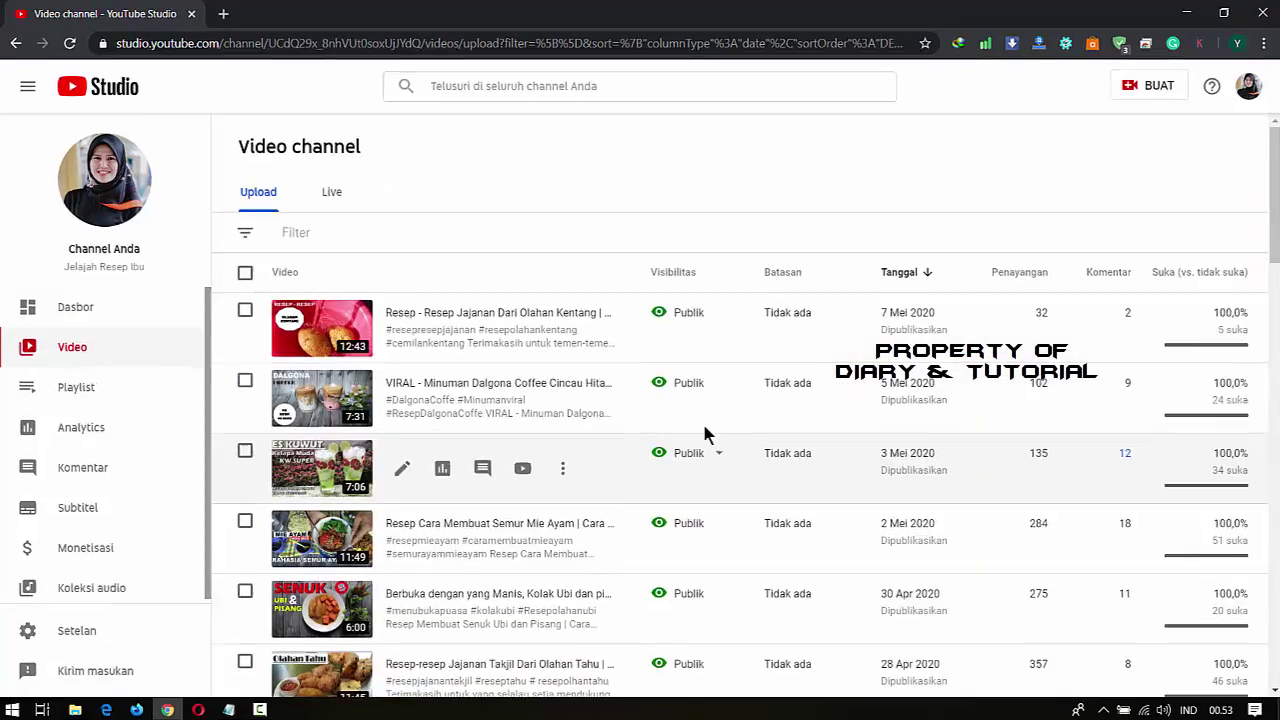
Step: Choose to promote the Dalgona coffee video of 5 Mei 2020 and start its Google Ads campaign setup
{"action": "left_click", "coordinate": [705, 438]}
{"action": "scroll", "coordinate": [706, 434], "scroll_direction": "down", "scroll_amount": 3}
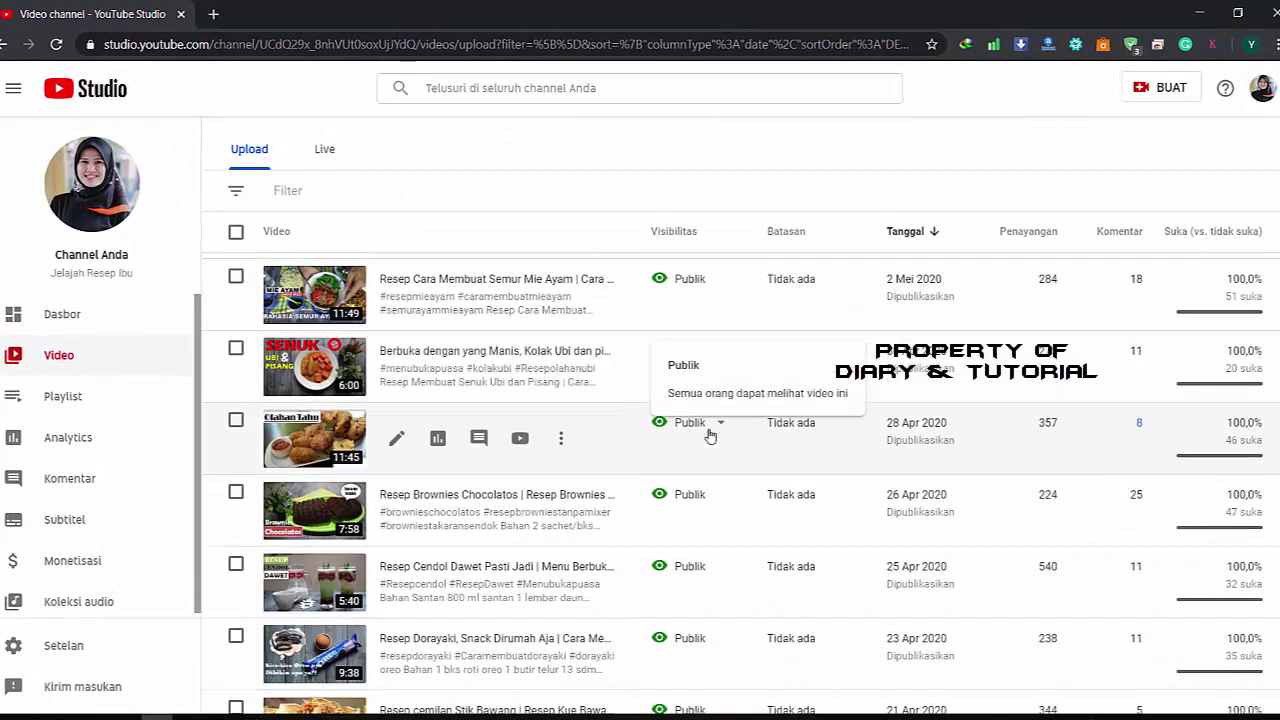
{"action": "scroll", "coordinate": [710, 440], "scroll_direction": "up", "scroll_amount": 3}
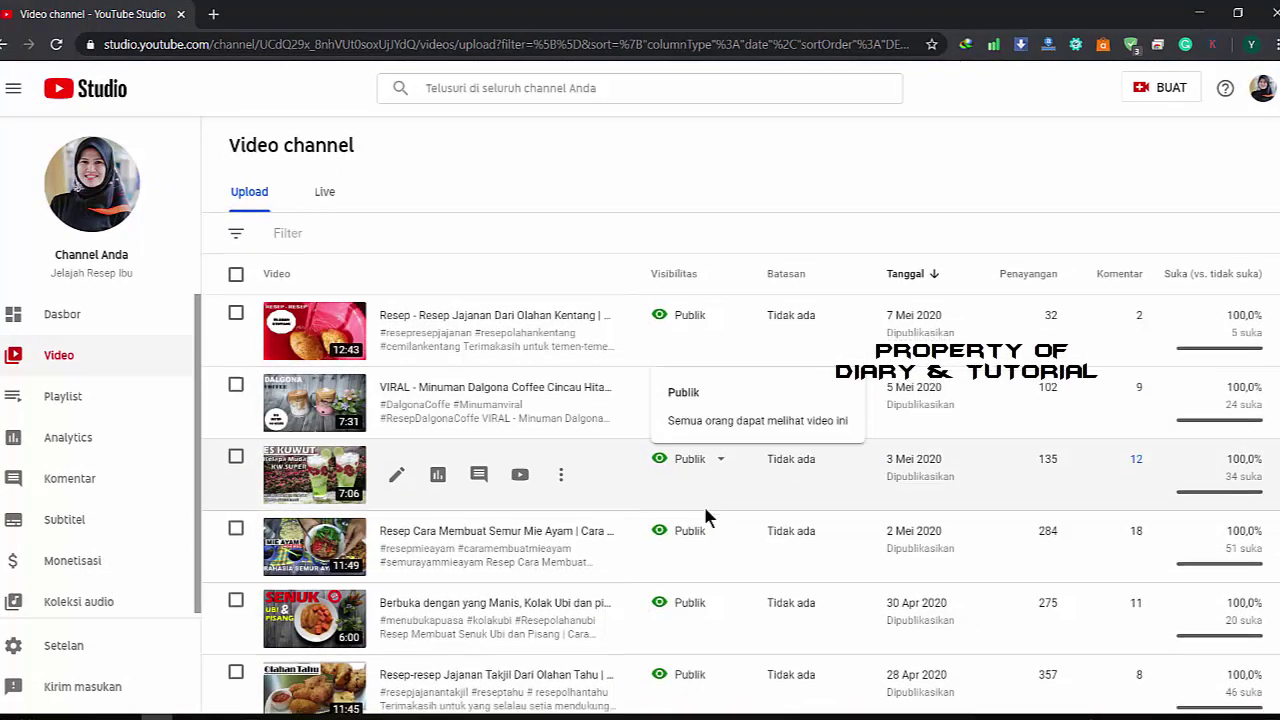
{"action": "scroll", "coordinate": [703, 500], "scroll_direction": "down", "scroll_amount": 2}
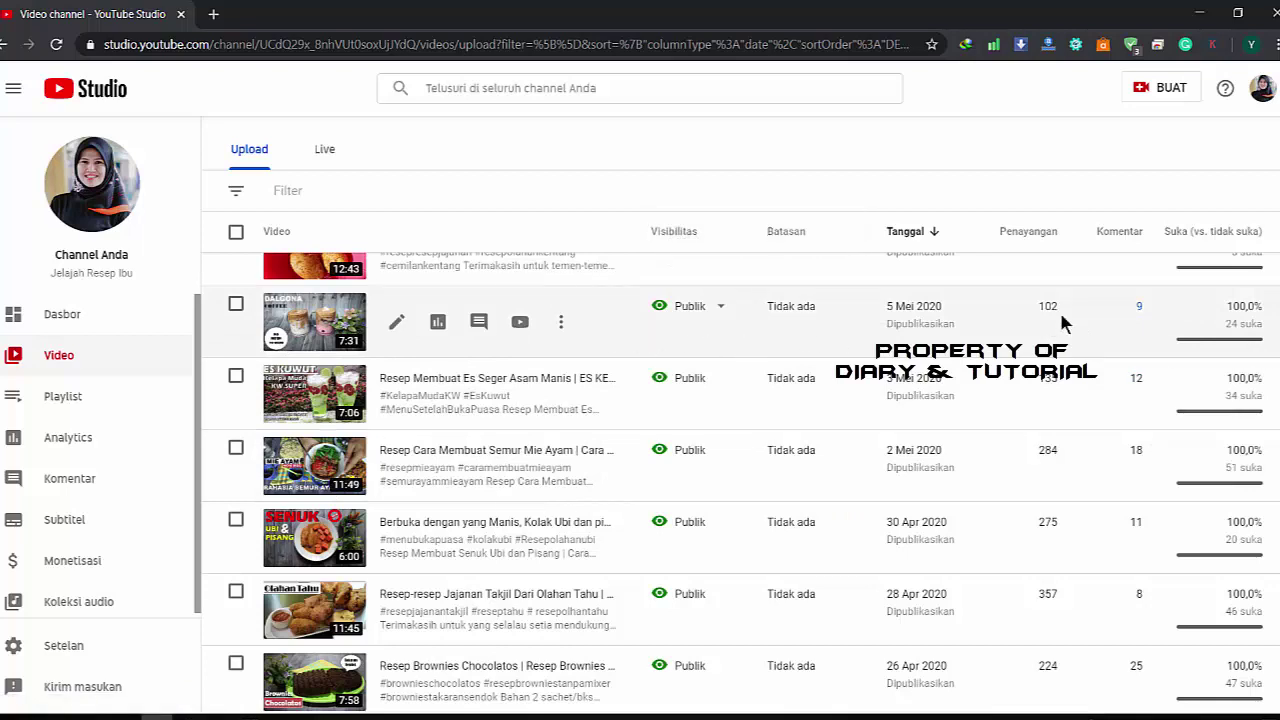
{"action": "left_click", "coordinate": [561, 326]}
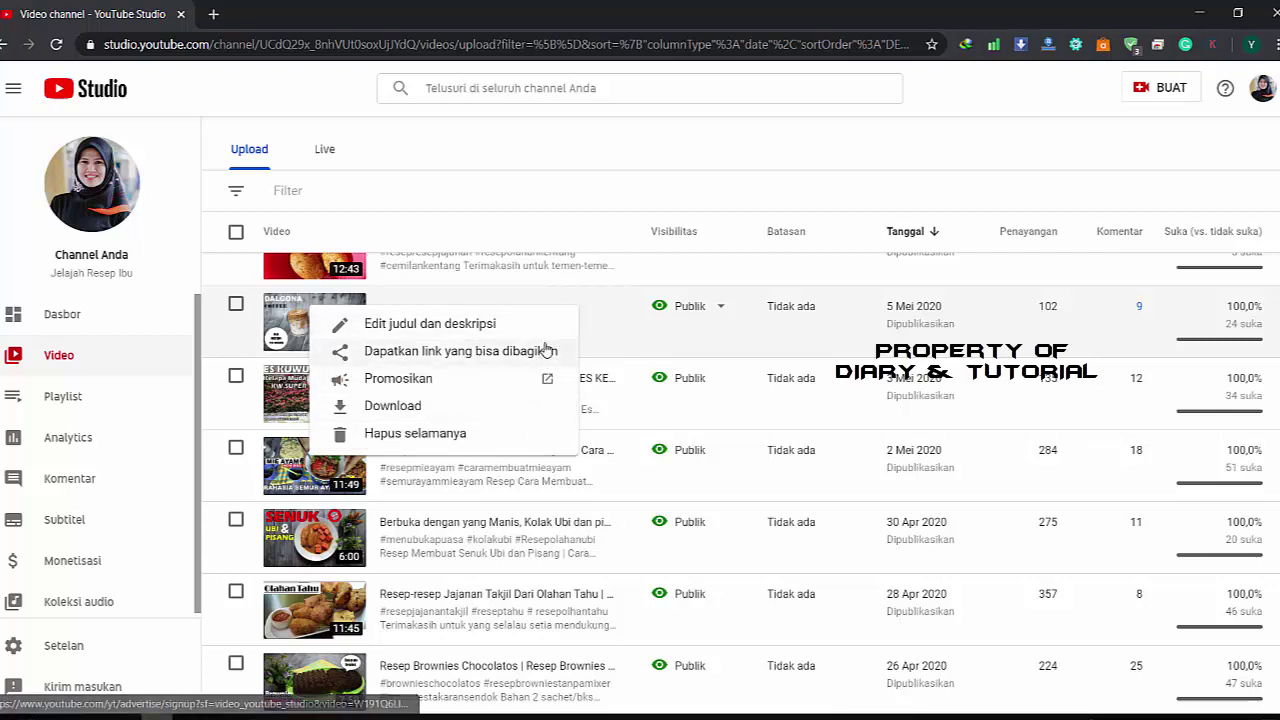
{"action": "left_click", "coordinate": [453, 388]}
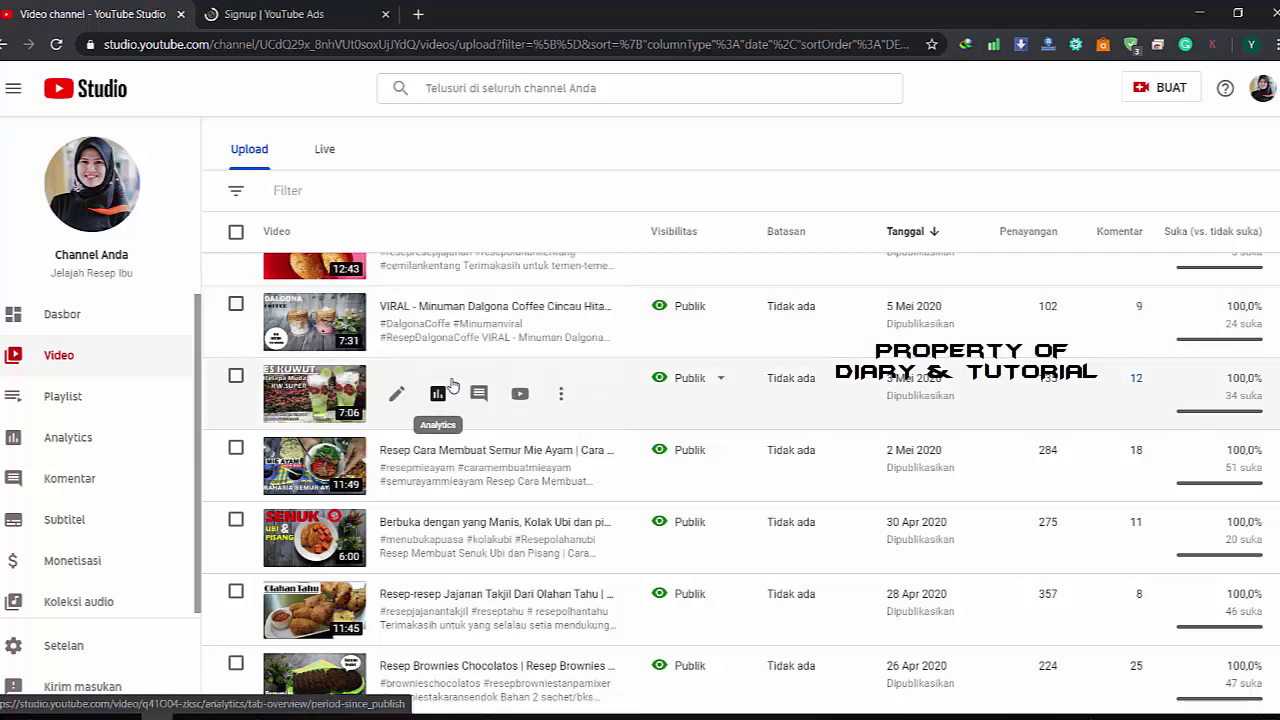
{"action": "left_click", "coordinate": [346, 18]}
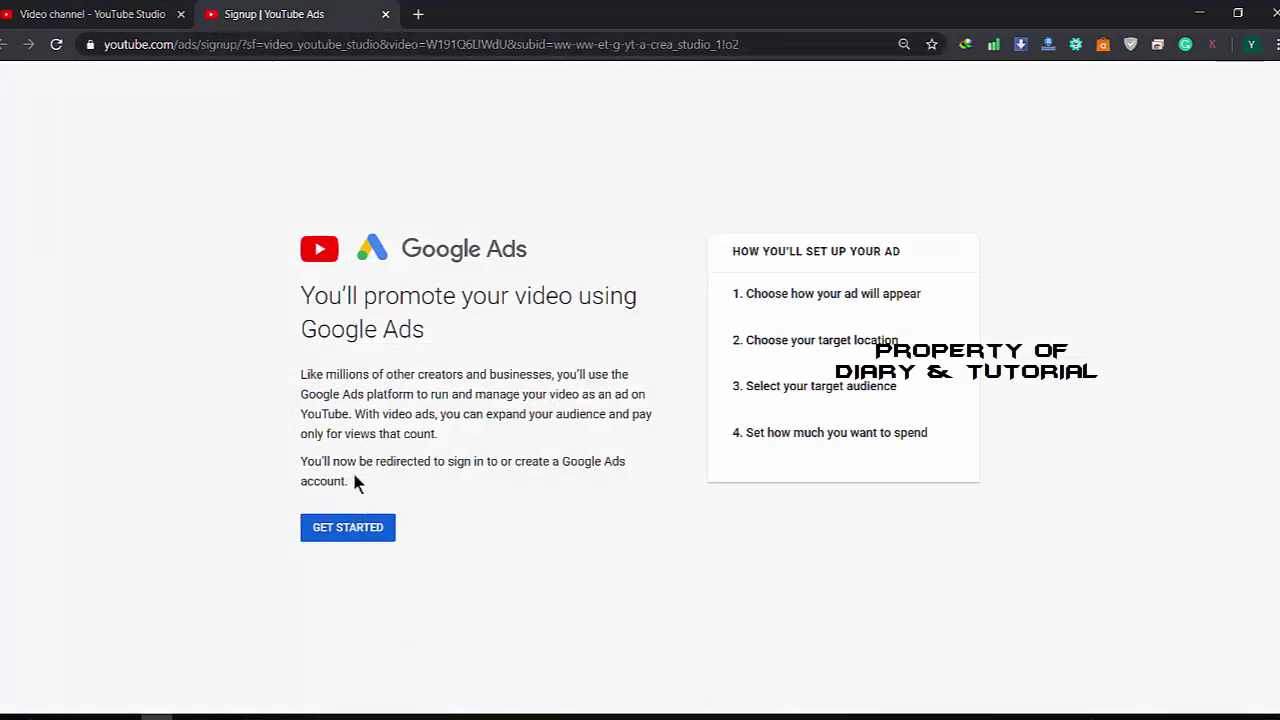
{"action": "left_click", "coordinate": [362, 537]}
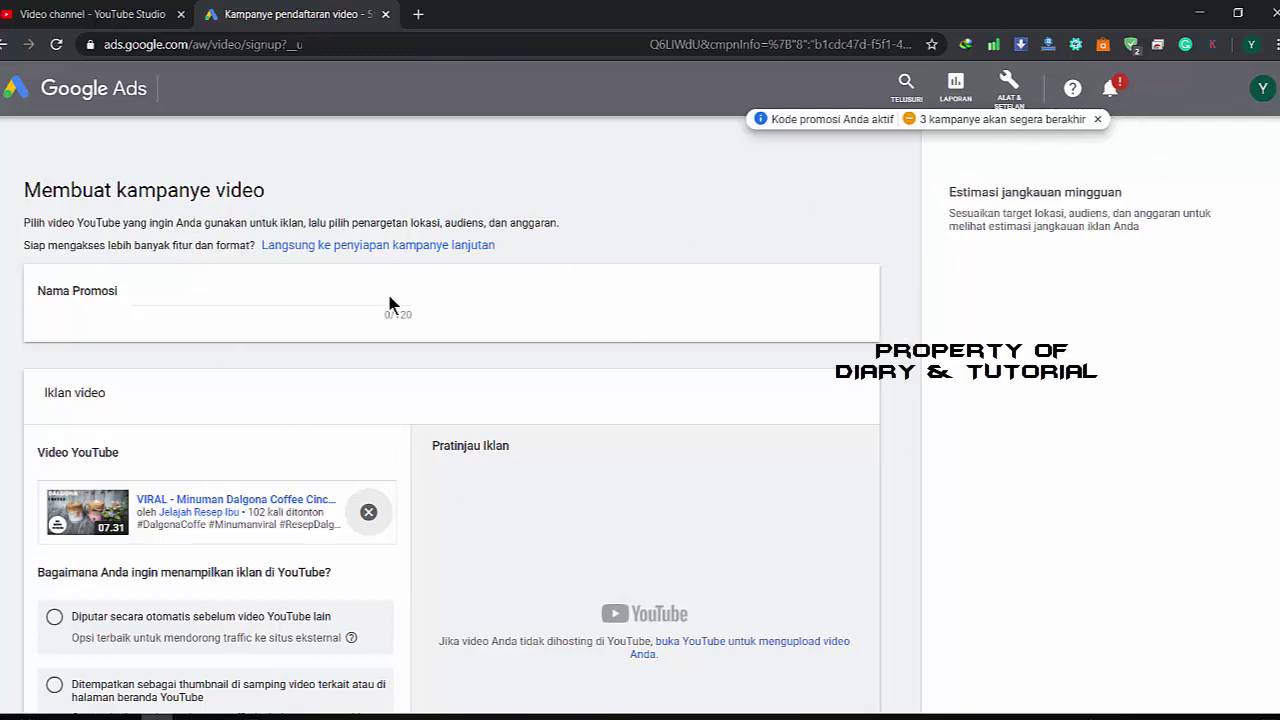
Step: Name the promotion "dalgona coffee"
{"action": "left_click", "coordinate": [172, 289]}
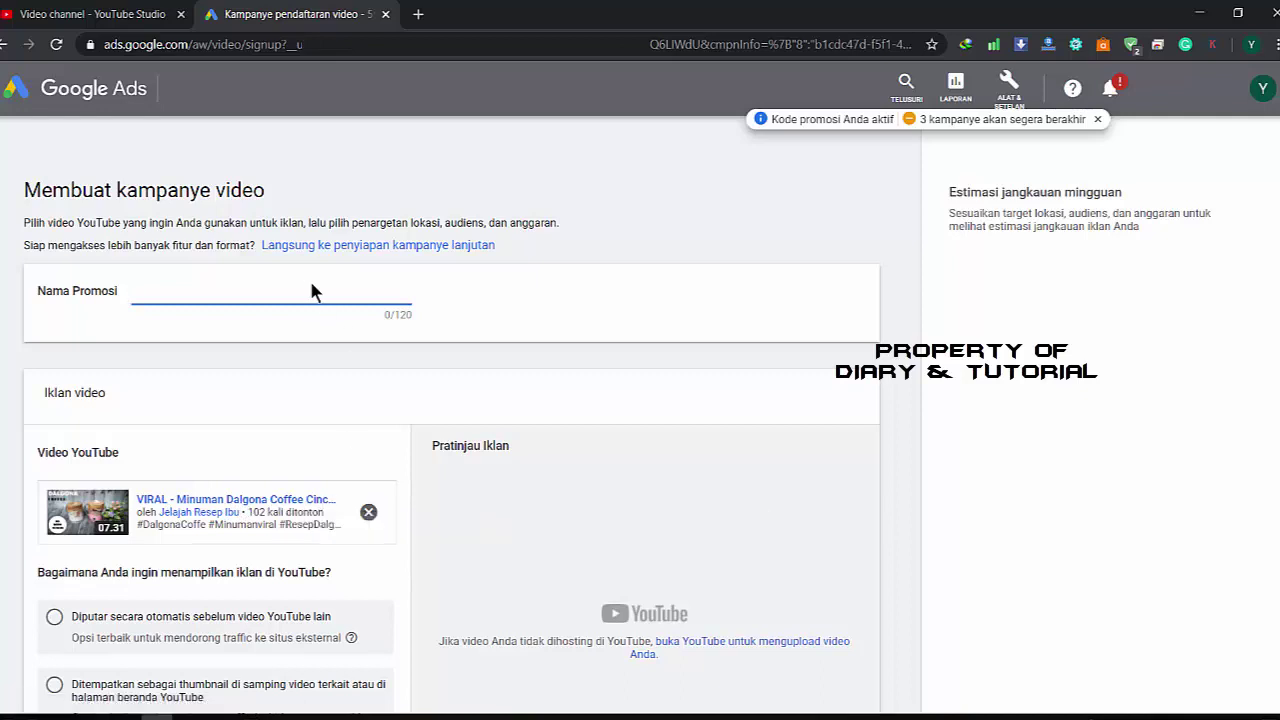
{"action": "type", "text": "dalgona coffee"}
Step: Compare both ad formats in the desktop preview, then set the ad to autoplay before other YouTube videos and appear only on YouTube
{"action": "scroll", "coordinate": [478, 302], "scroll_direction": "down", "scroll_amount": 3}
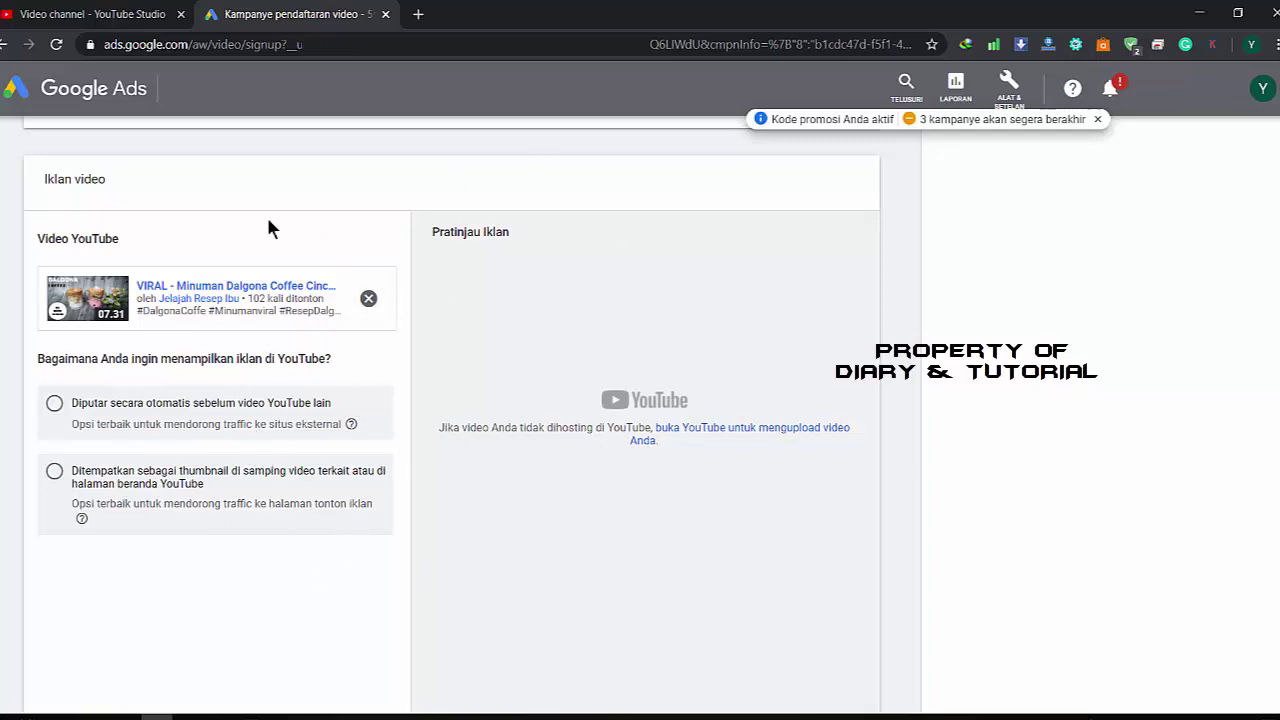
{"action": "left_click", "coordinate": [55, 405]}
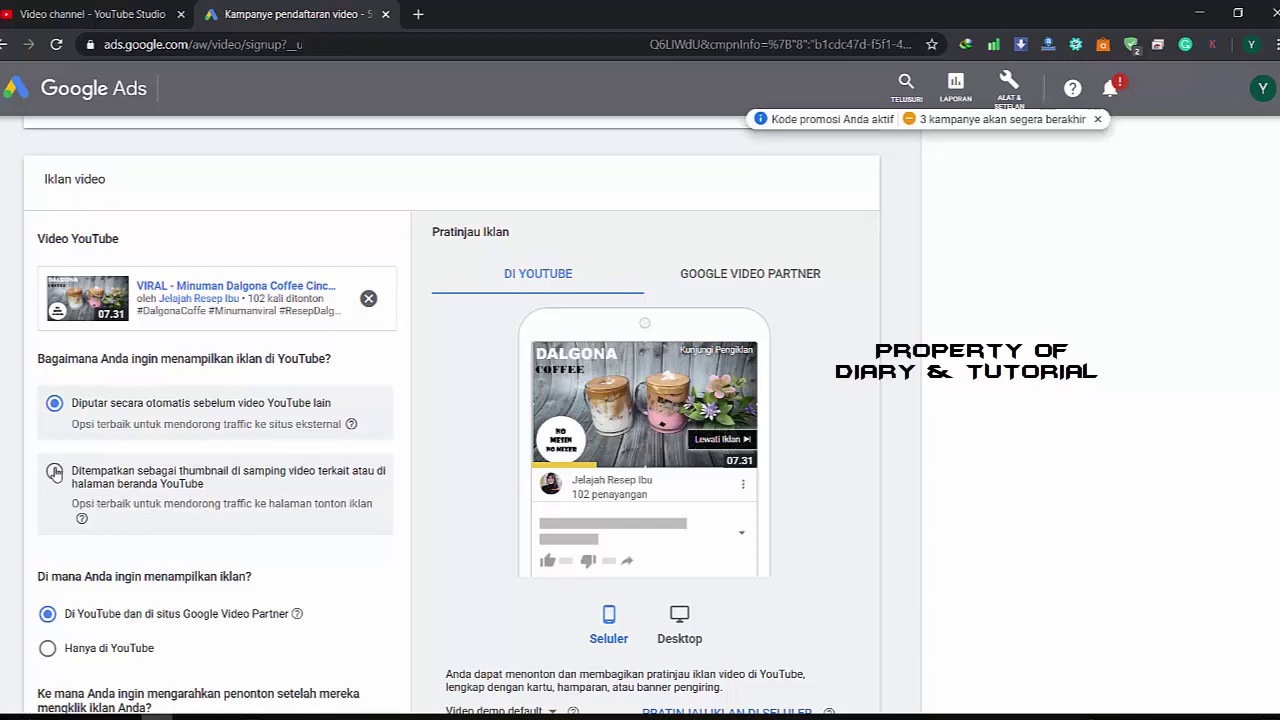
{"action": "left_click", "coordinate": [54, 471]}
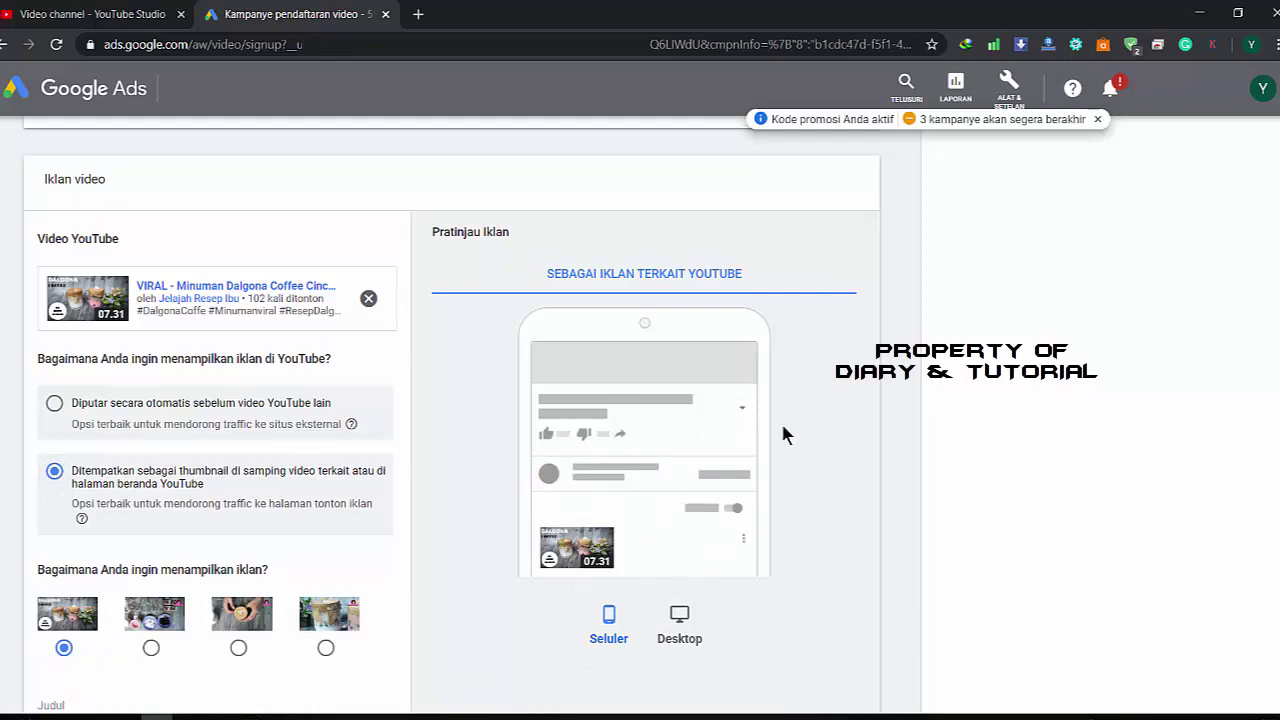
{"action": "left_click", "coordinate": [679, 616]}
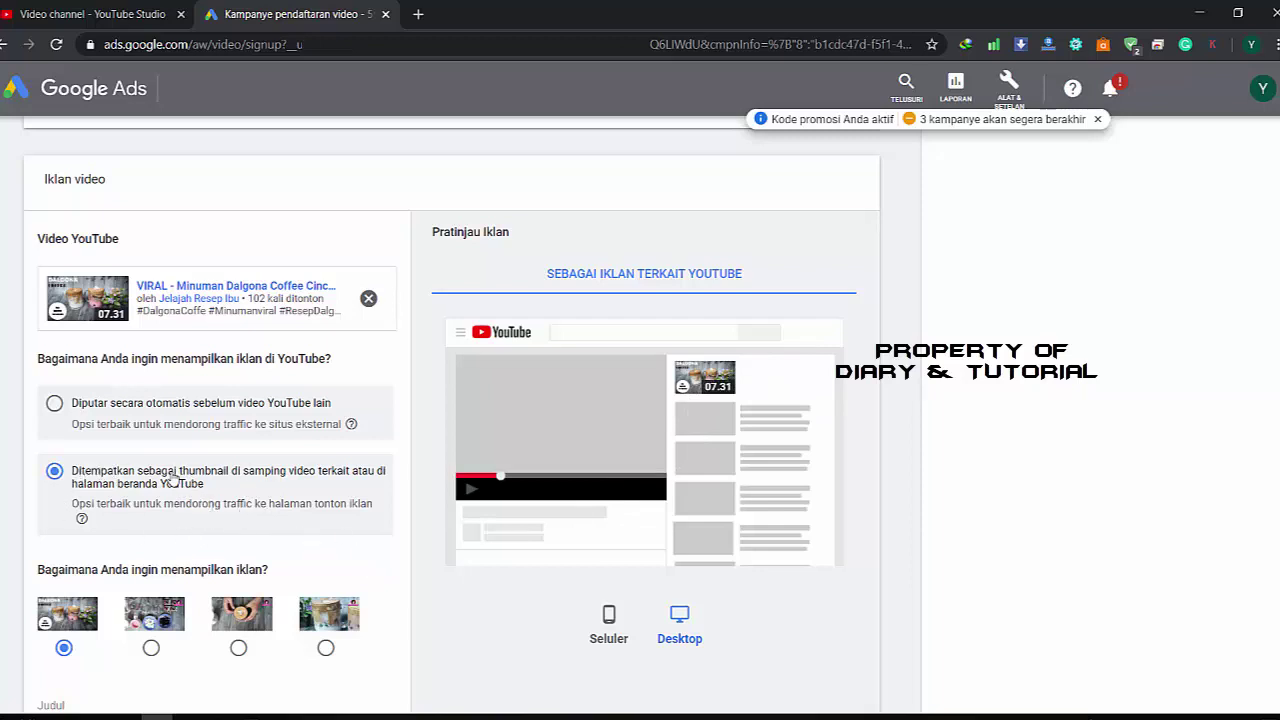
{"action": "left_click", "coordinate": [55, 404]}
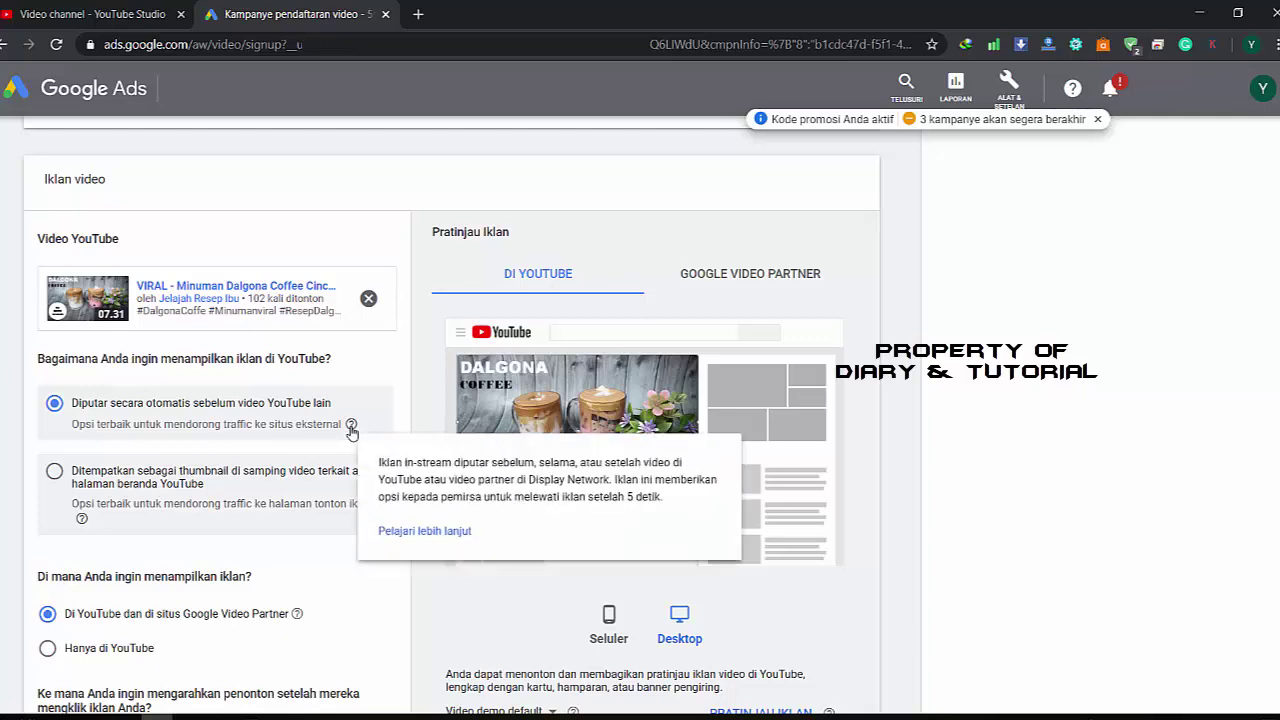
{"action": "mouse_move", "coordinate": [357, 434]}
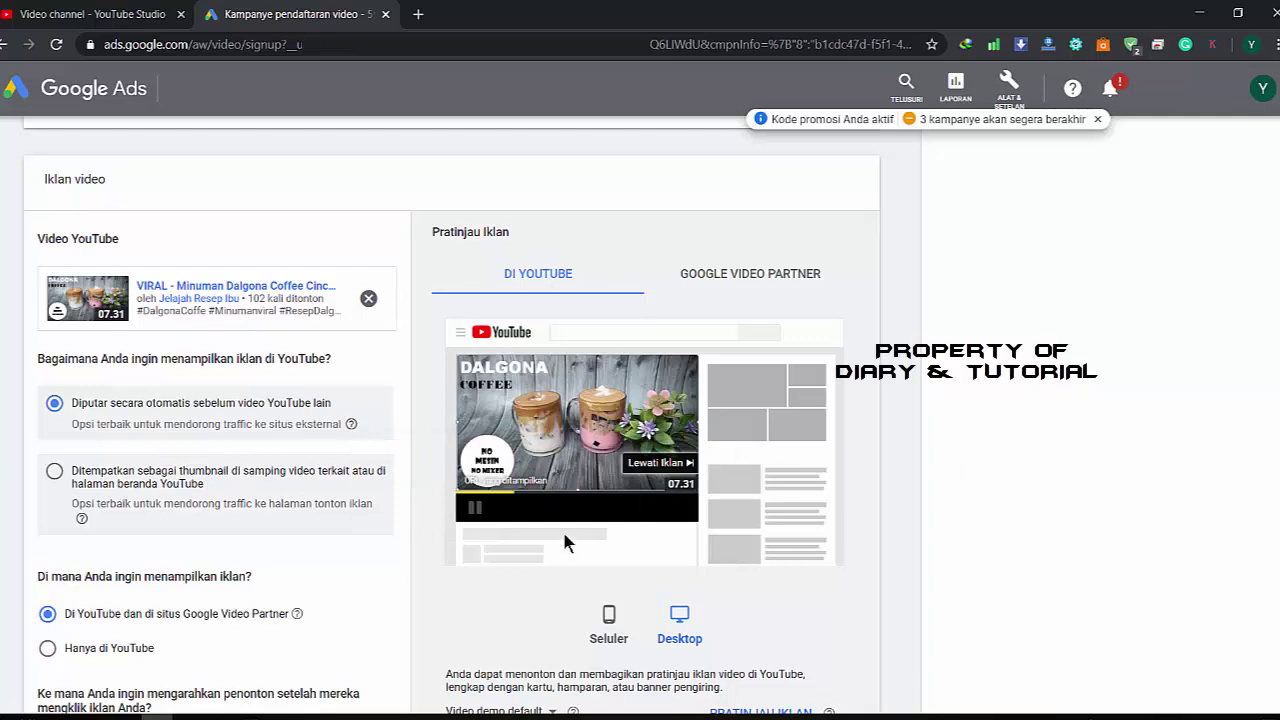
{"action": "scroll", "coordinate": [565, 530], "scroll_direction": "down", "scroll_amount": 1}
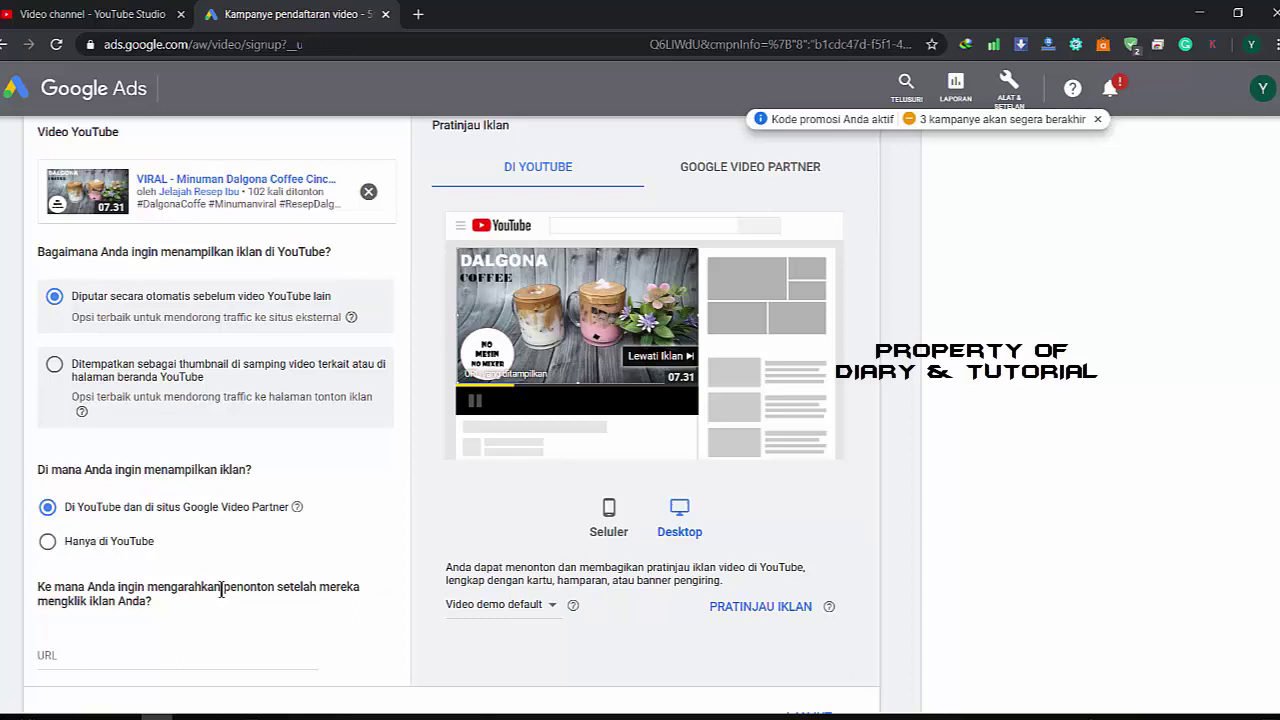
{"action": "left_click", "coordinate": [110, 547]}
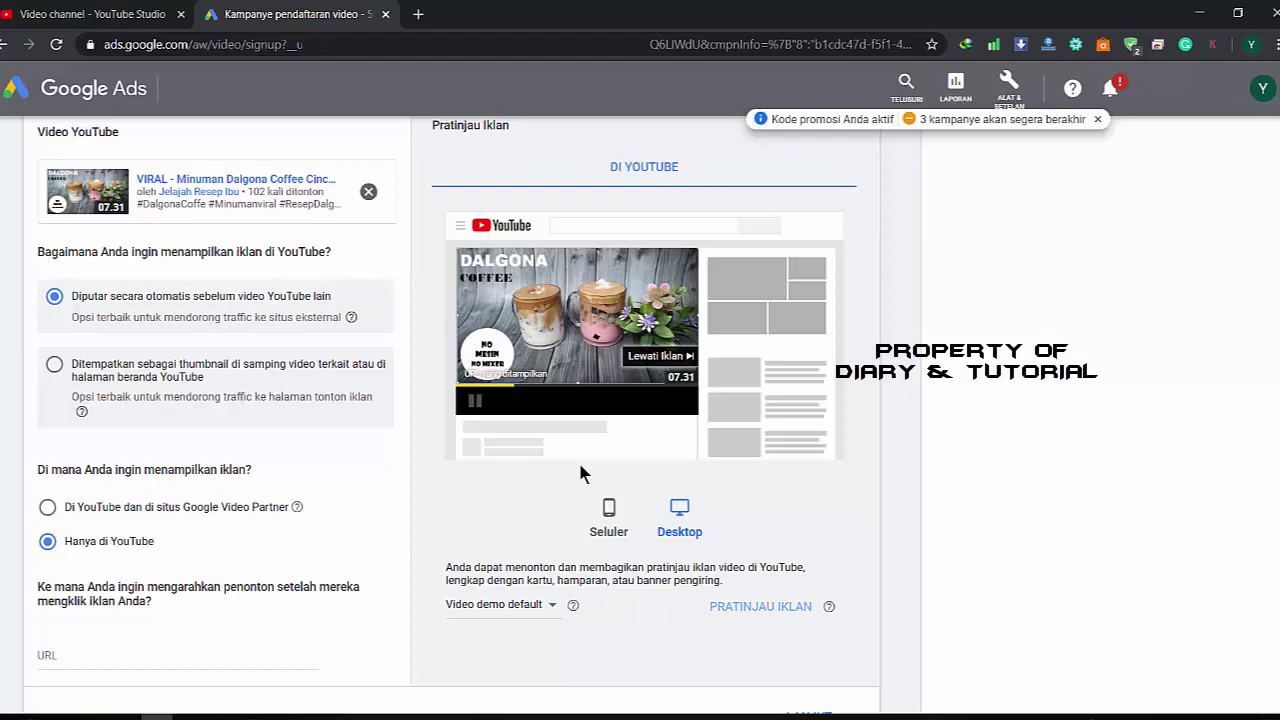
{"action": "scroll", "coordinate": [246, 620], "scroll_direction": "down", "scroll_amount": 2}
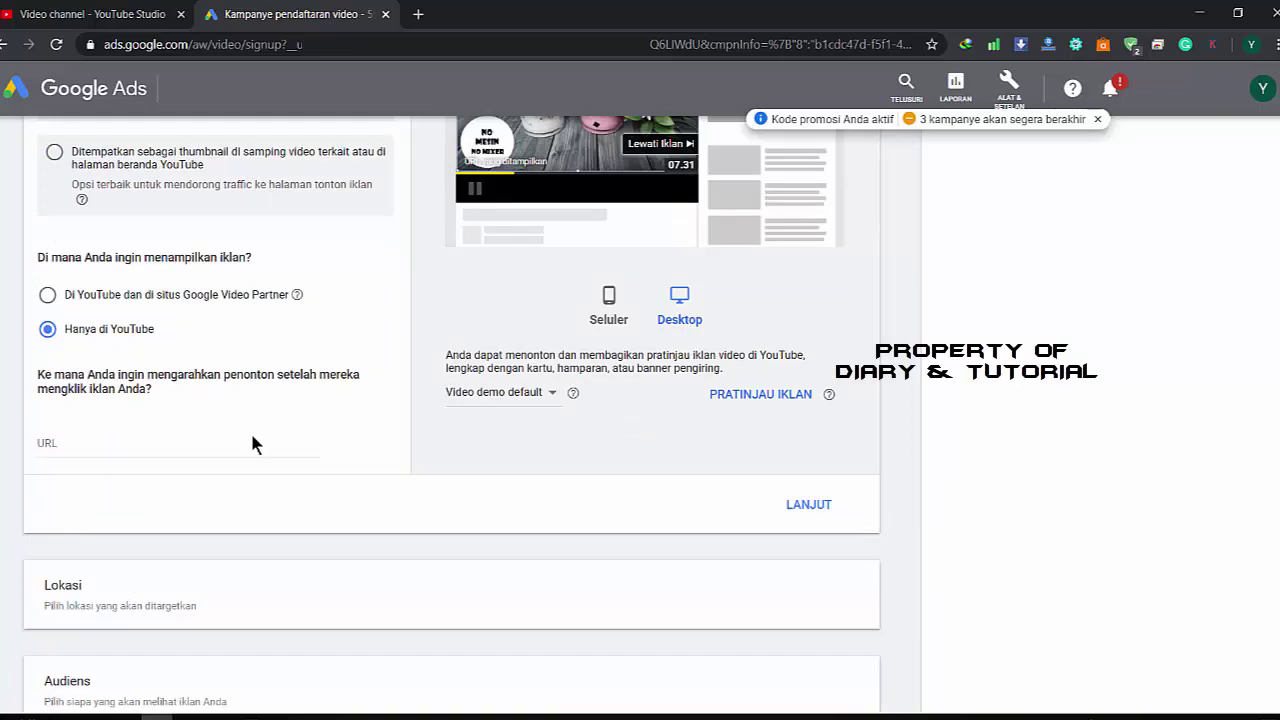
{"action": "scroll", "coordinate": [252, 422], "scroll_direction": "up", "scroll_amount": 2}
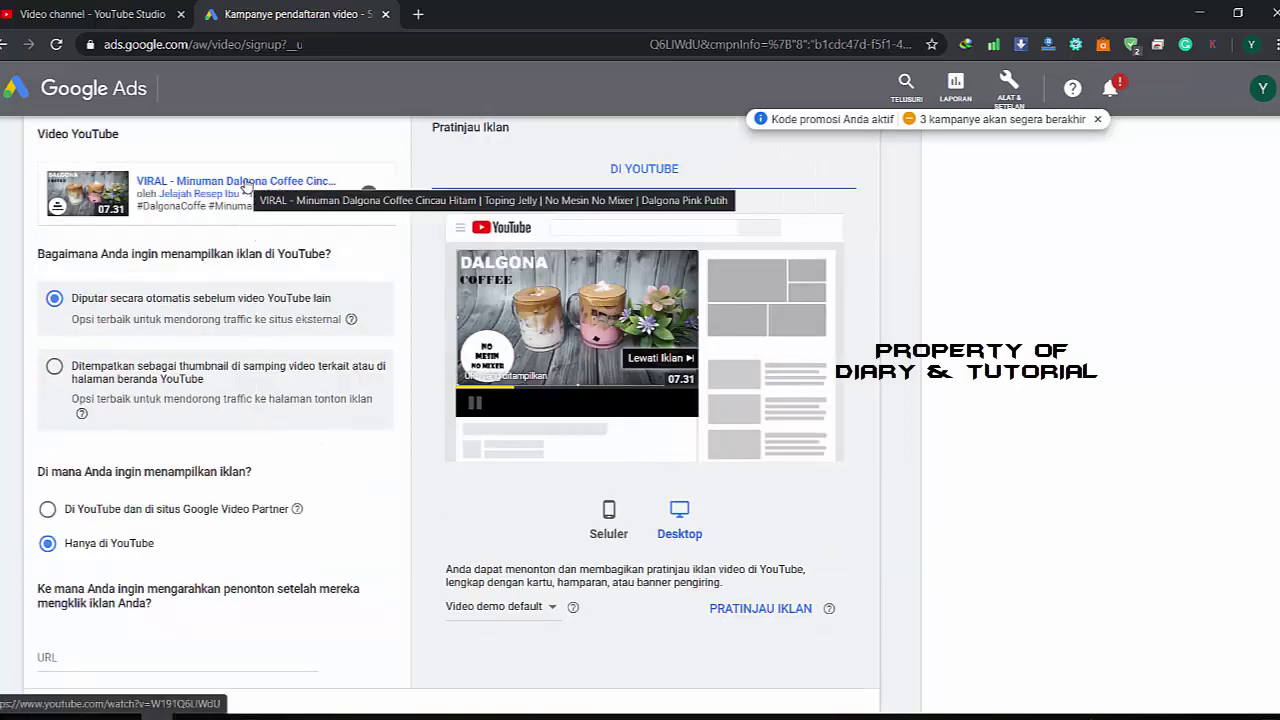
{"action": "right_click", "coordinate": [245, 183]}
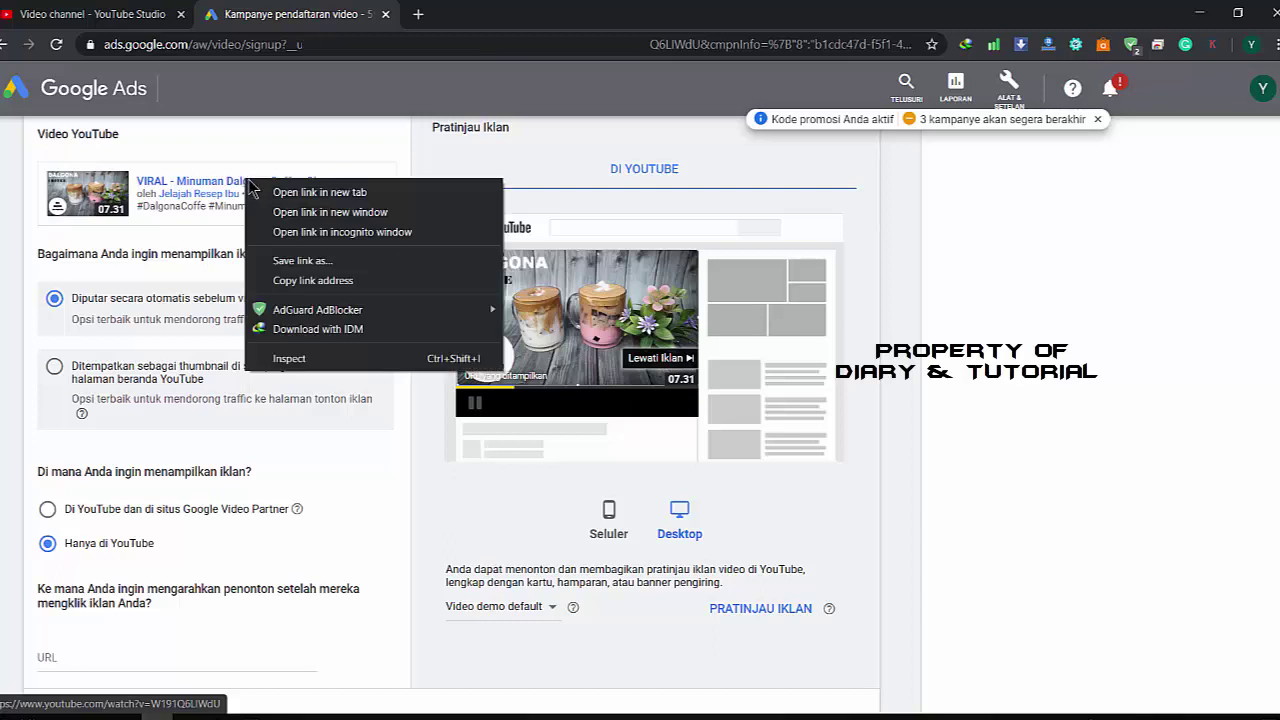
{"action": "left_click", "coordinate": [300, 281]}
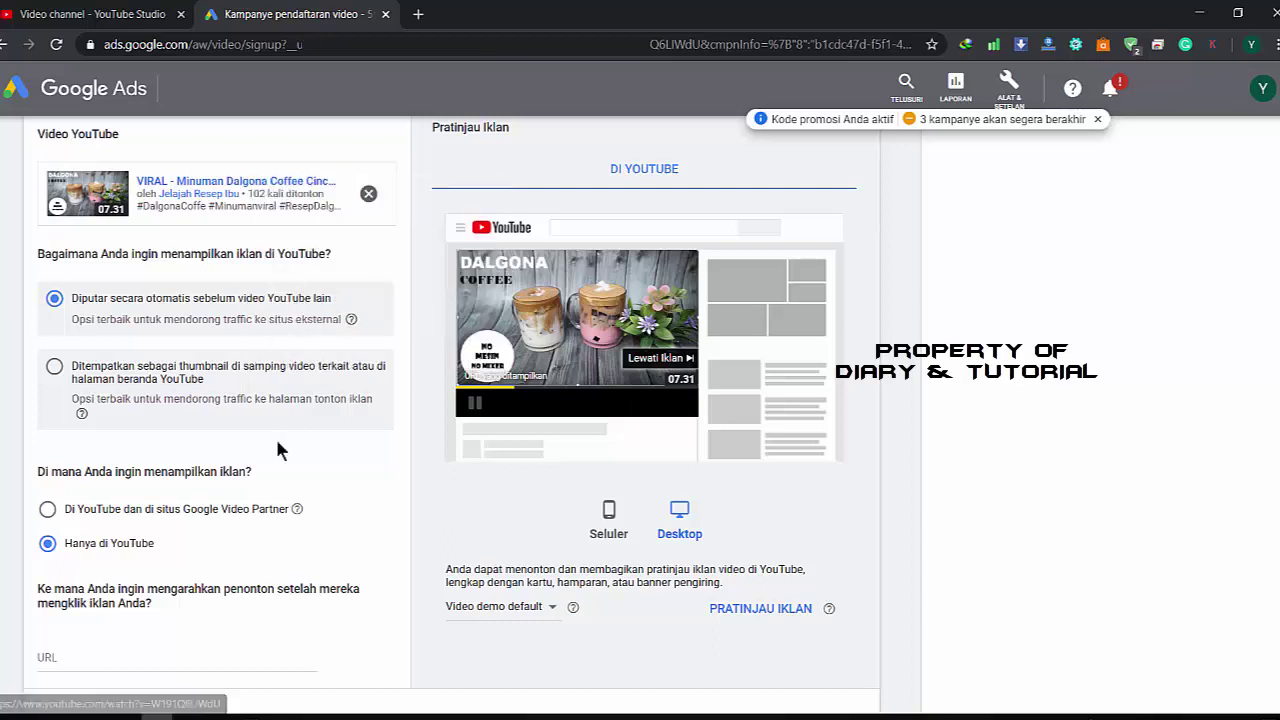
{"action": "scroll", "coordinate": [201, 539], "scroll_direction": "down", "scroll_amount": 1}
{"action": "left_click", "coordinate": [100, 551]}
{"action": "right_click", "coordinate": [100, 551]}
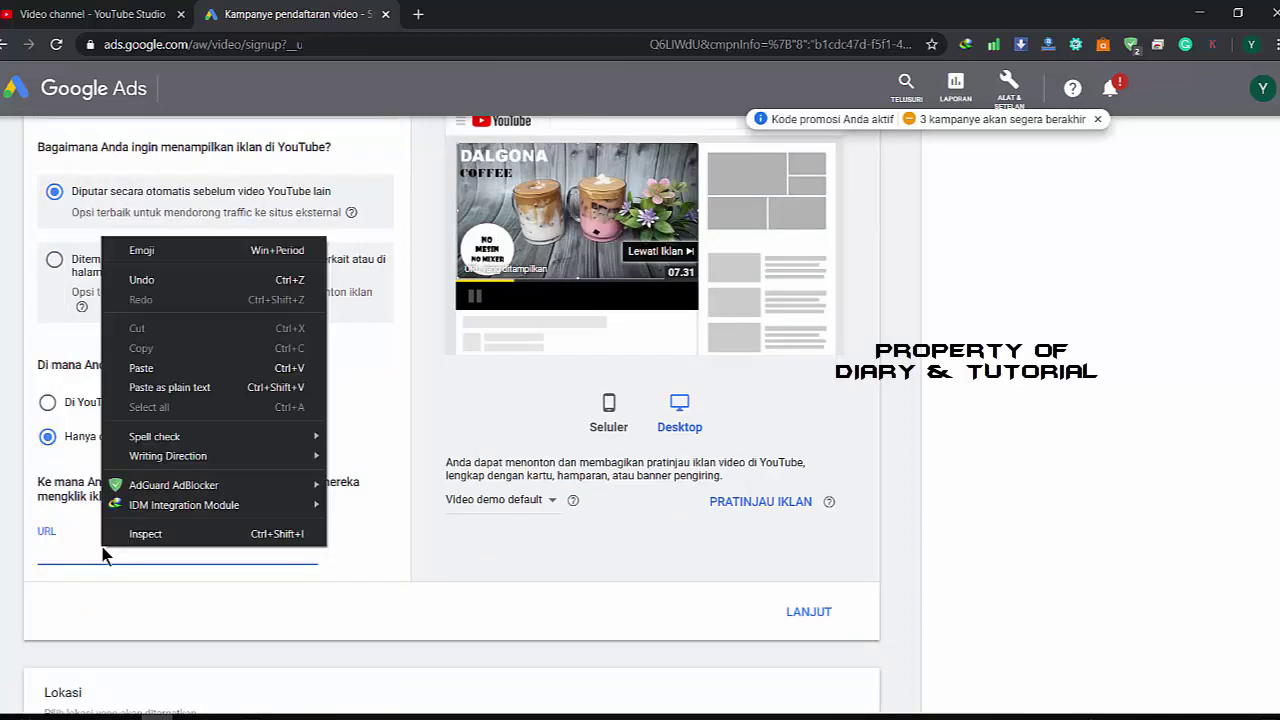
{"action": "left_click", "coordinate": [198, 367]}
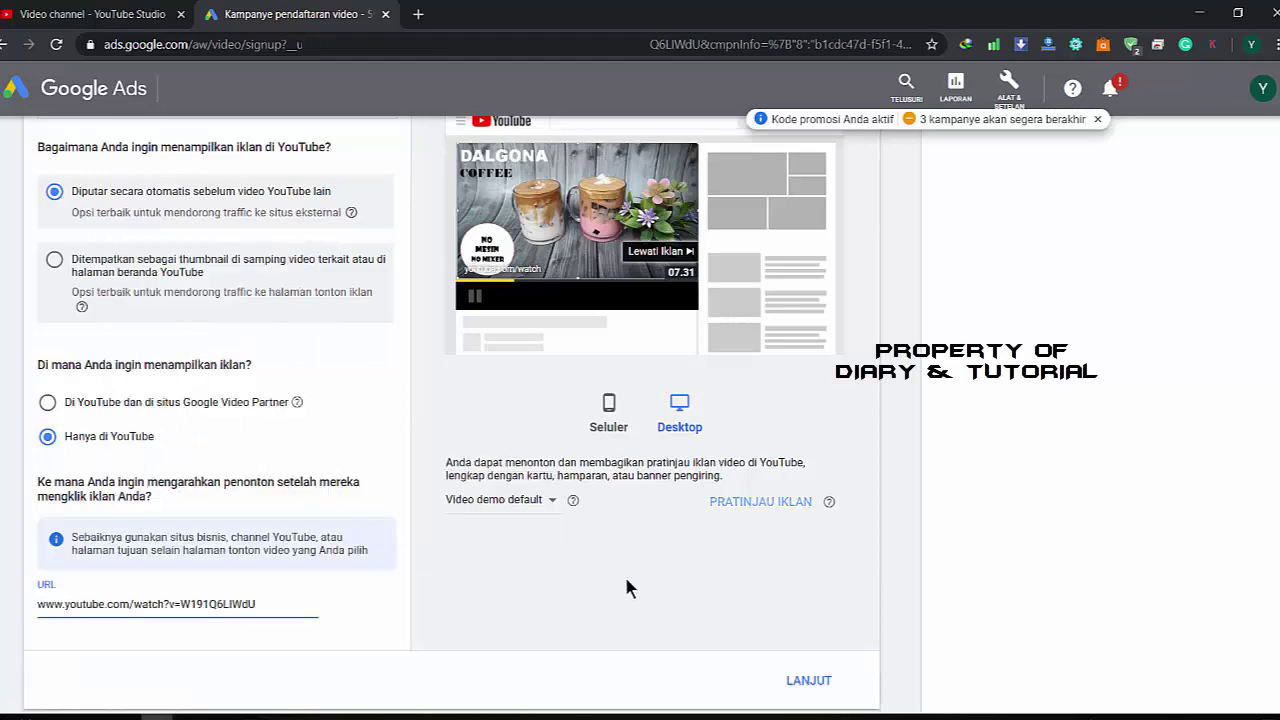
{"action": "scroll", "coordinate": [708, 555], "scroll_direction": "down", "scroll_amount": 1}
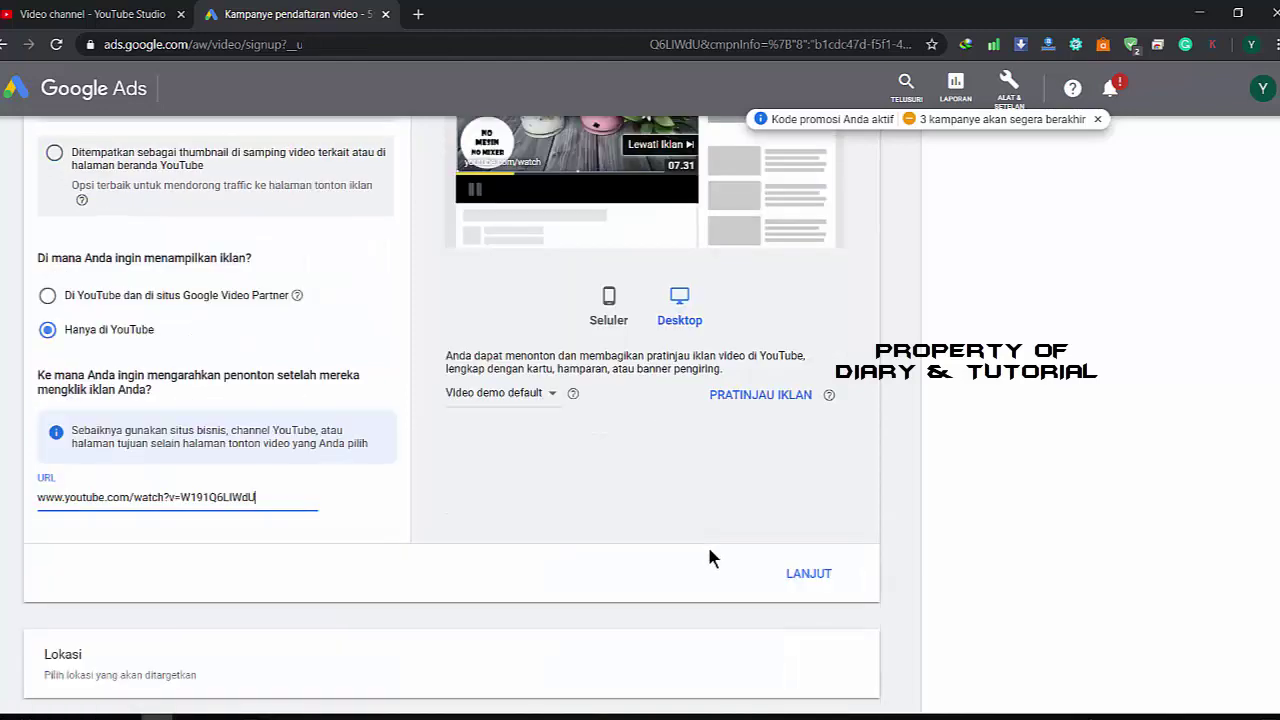
{"action": "scroll", "coordinate": [786, 563], "scroll_direction": "down", "scroll_amount": 1}
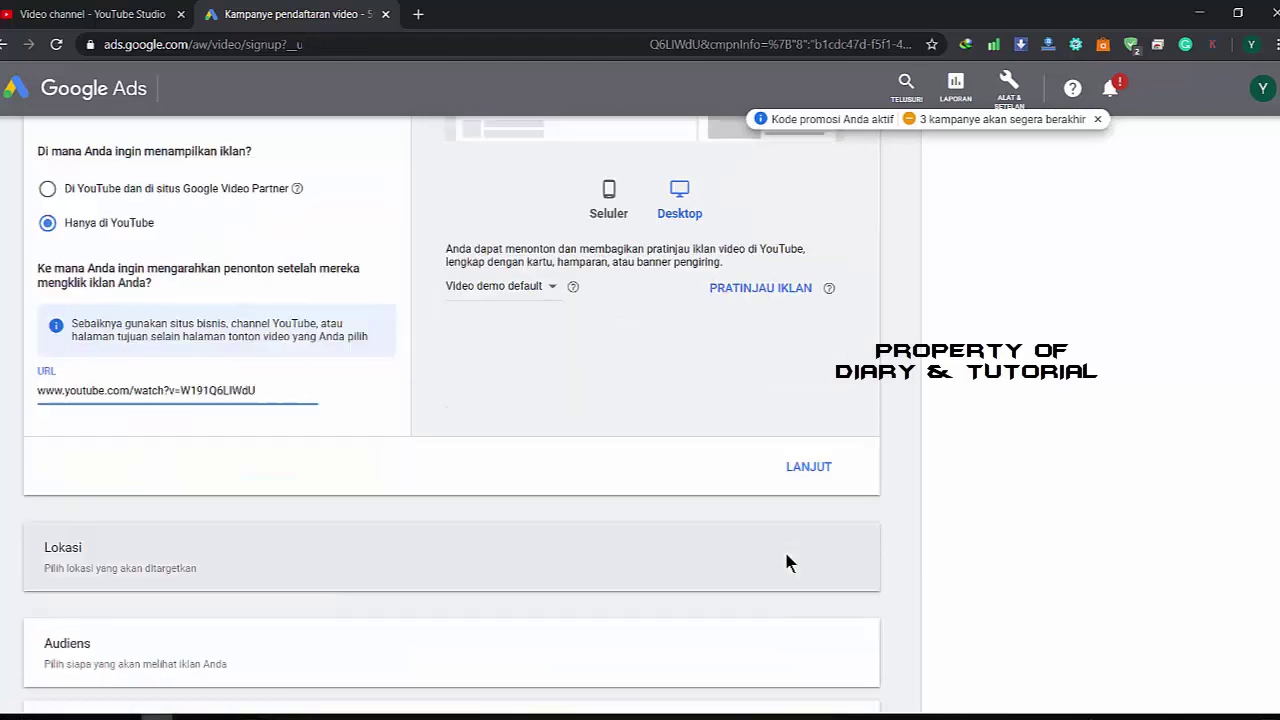
{"action": "left_click", "coordinate": [824, 474]}
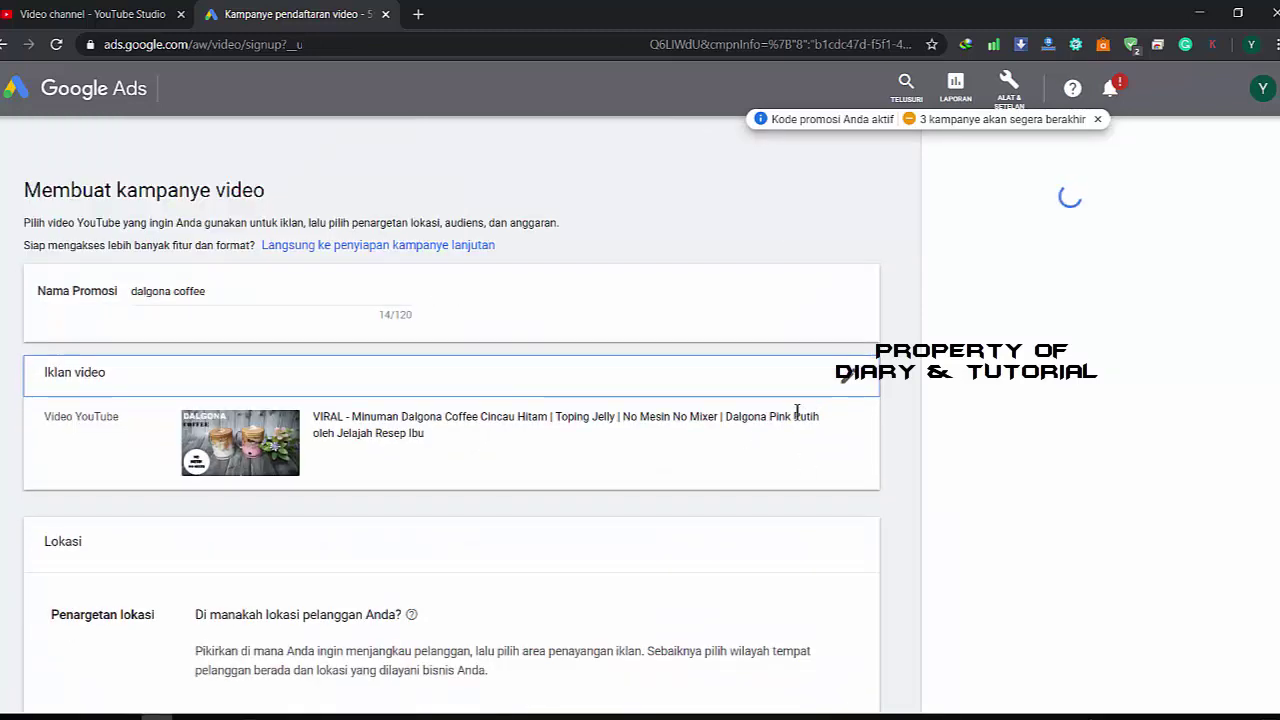
Step: Set the campaign's target location to the whole country of Indonesia
{"action": "scroll", "coordinate": [792, 418], "scroll_direction": "down", "scroll_amount": 2}
{"action": "scroll", "coordinate": [789, 418], "scroll_direction": "down", "scroll_amount": 1}
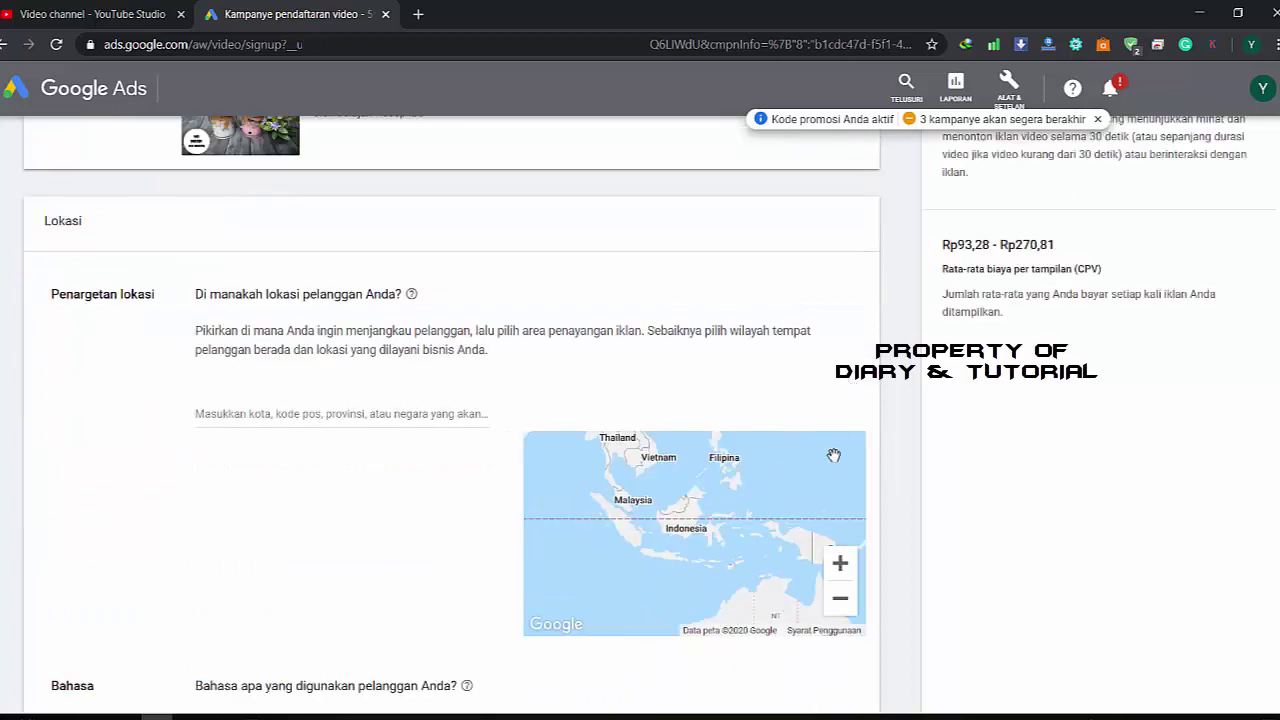
{"action": "left_click", "coordinate": [312, 413]}
{"action": "type", "text": "indones"}
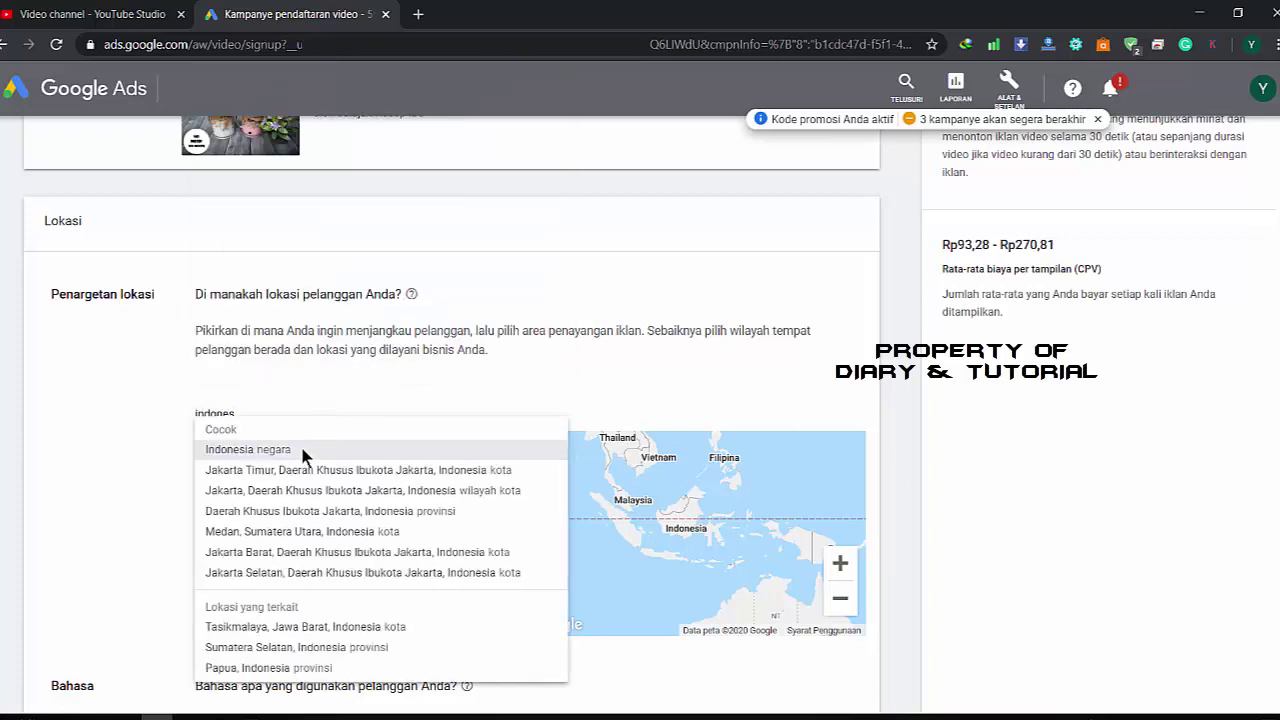
{"action": "left_click", "coordinate": [300, 449]}
Step: Remove Inggris from the customer languages, leaving only Indonesia, and continue to the audience settings
{"action": "scroll", "coordinate": [586, 477], "scroll_direction": "down", "scroll_amount": 1}
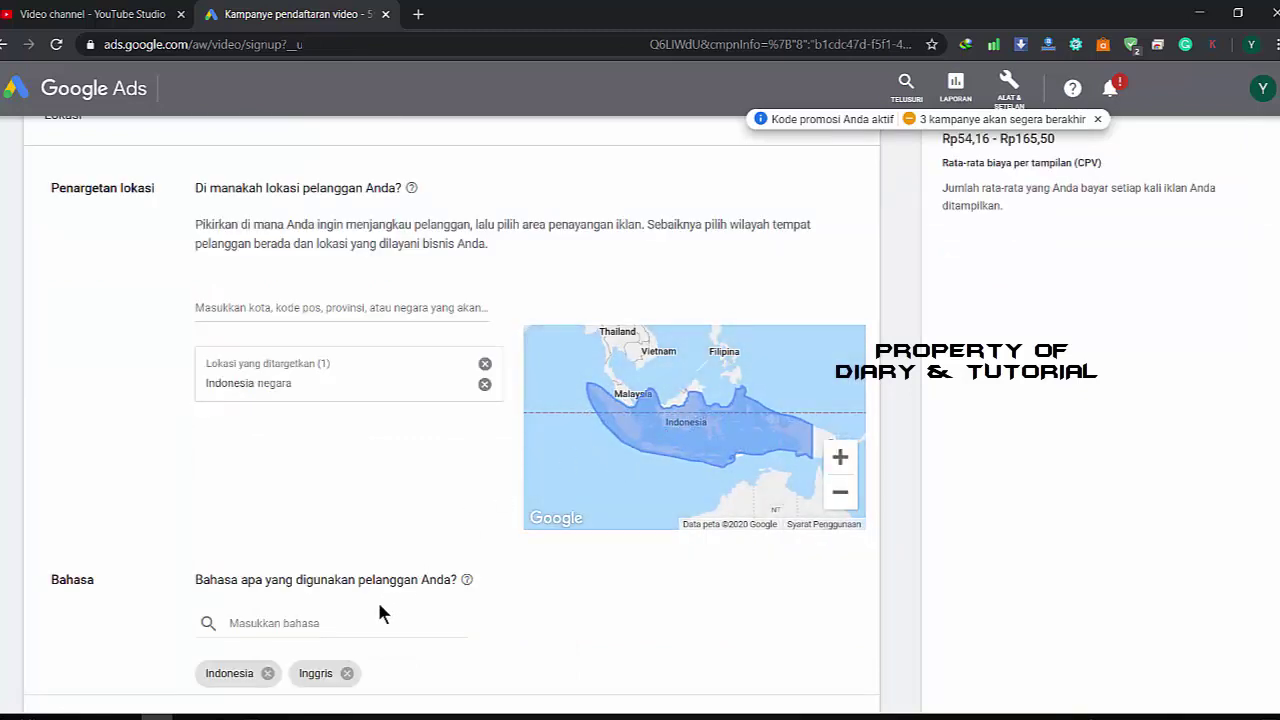
{"action": "scroll", "coordinate": [380, 612], "scroll_direction": "down", "scroll_amount": 1}
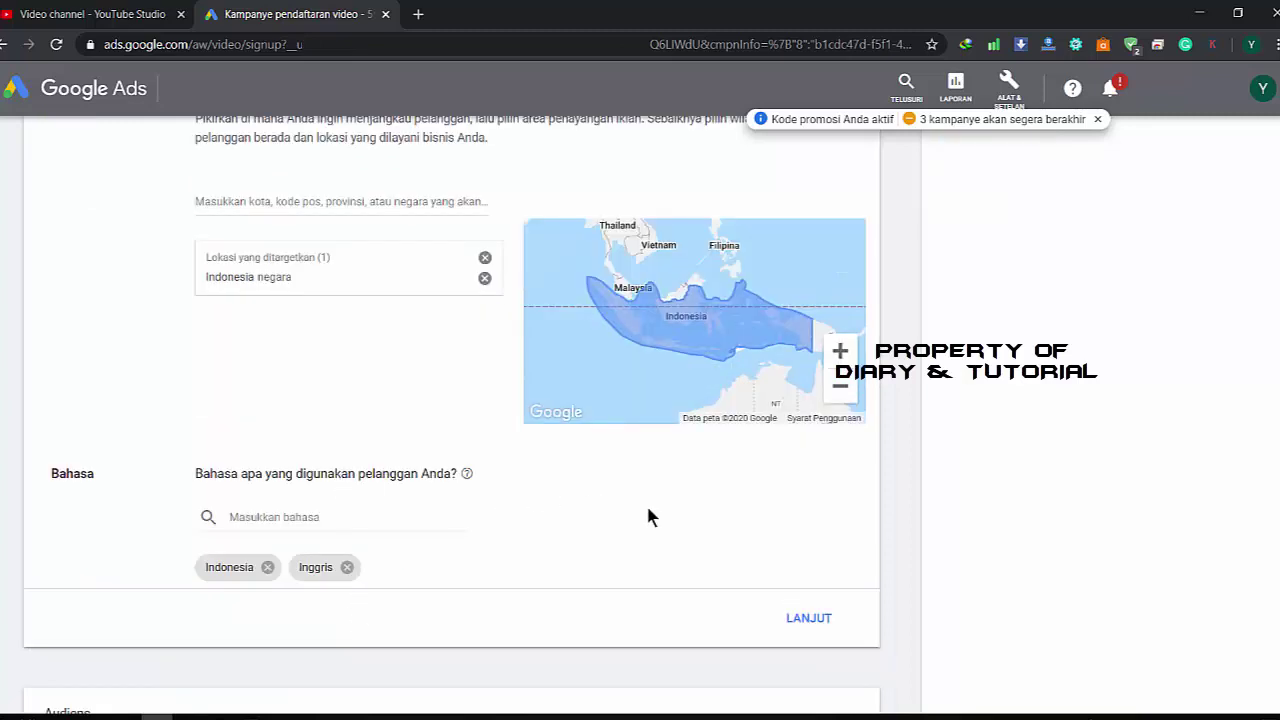
{"action": "left_click", "coordinate": [348, 567]}
{"action": "scroll", "coordinate": [735, 573], "scroll_direction": "down", "scroll_amount": 2}
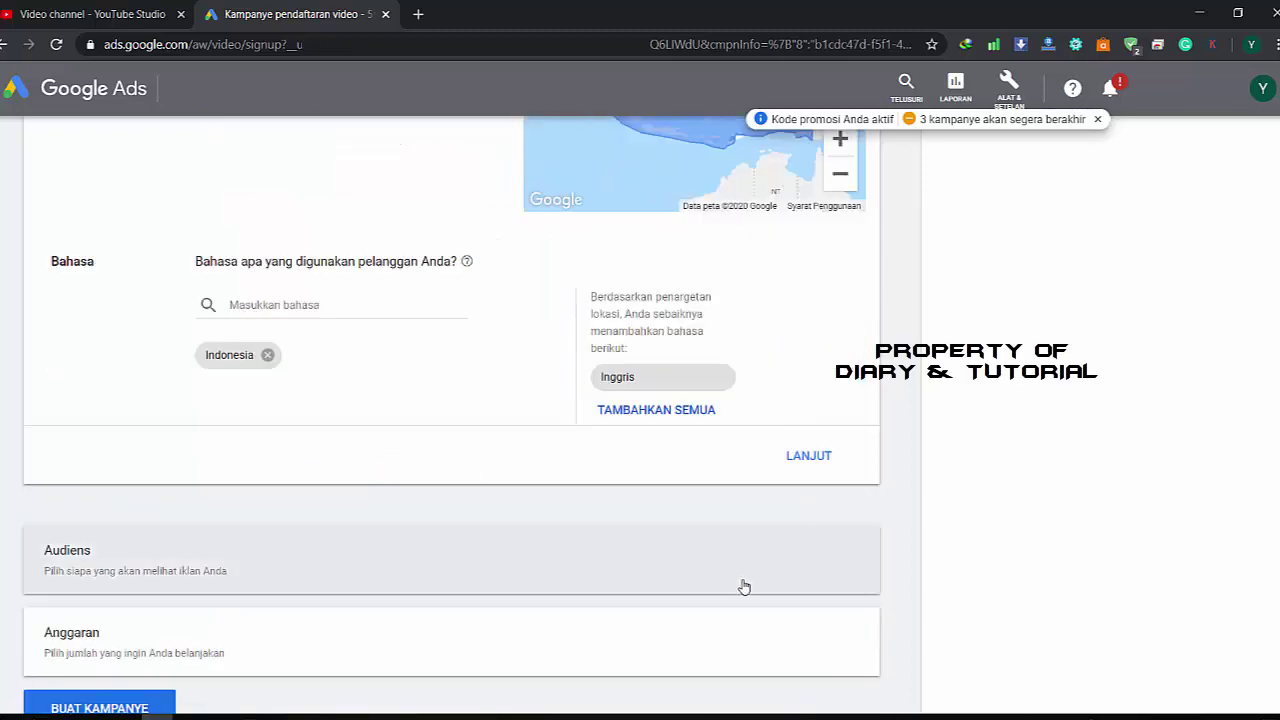
{"action": "left_click", "coordinate": [815, 459]}
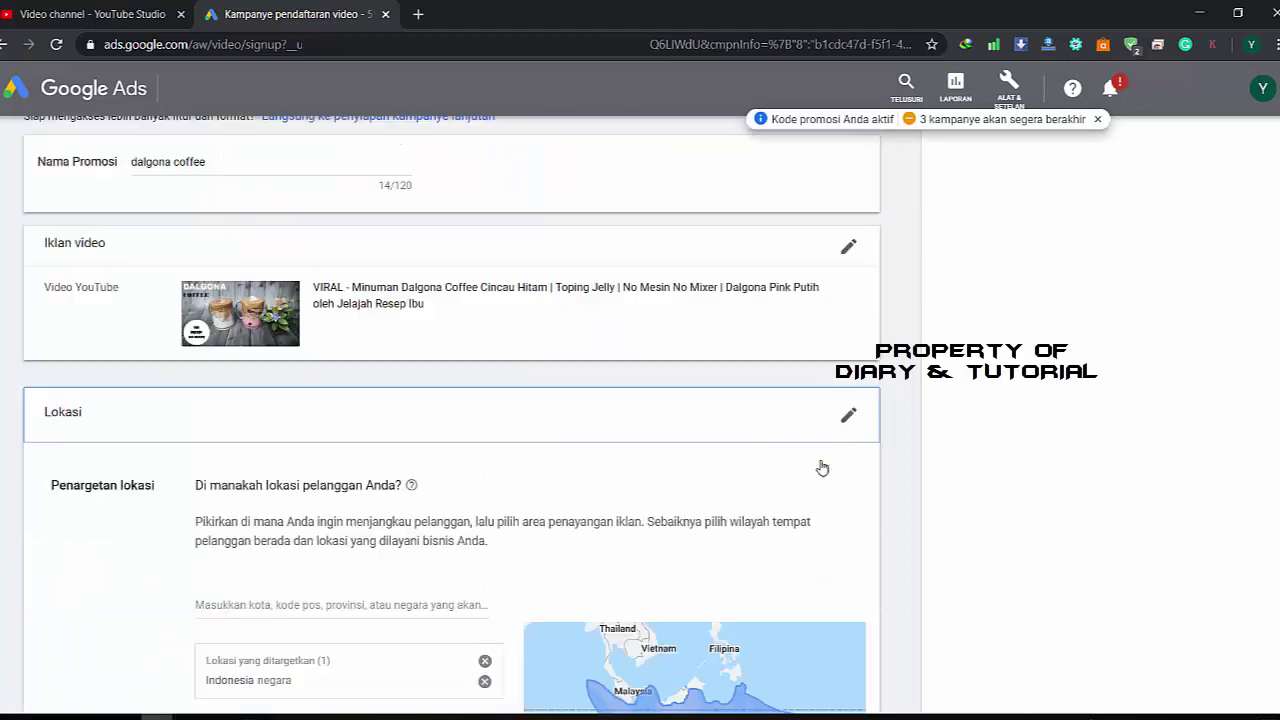
Step: Exclude men (Laki-laki) and the age groups 45 - 54, 55 - 64 and 65+ from the audience demographics
{"action": "scroll", "coordinate": [587, 496], "scroll_direction": "down", "scroll_amount": 2}
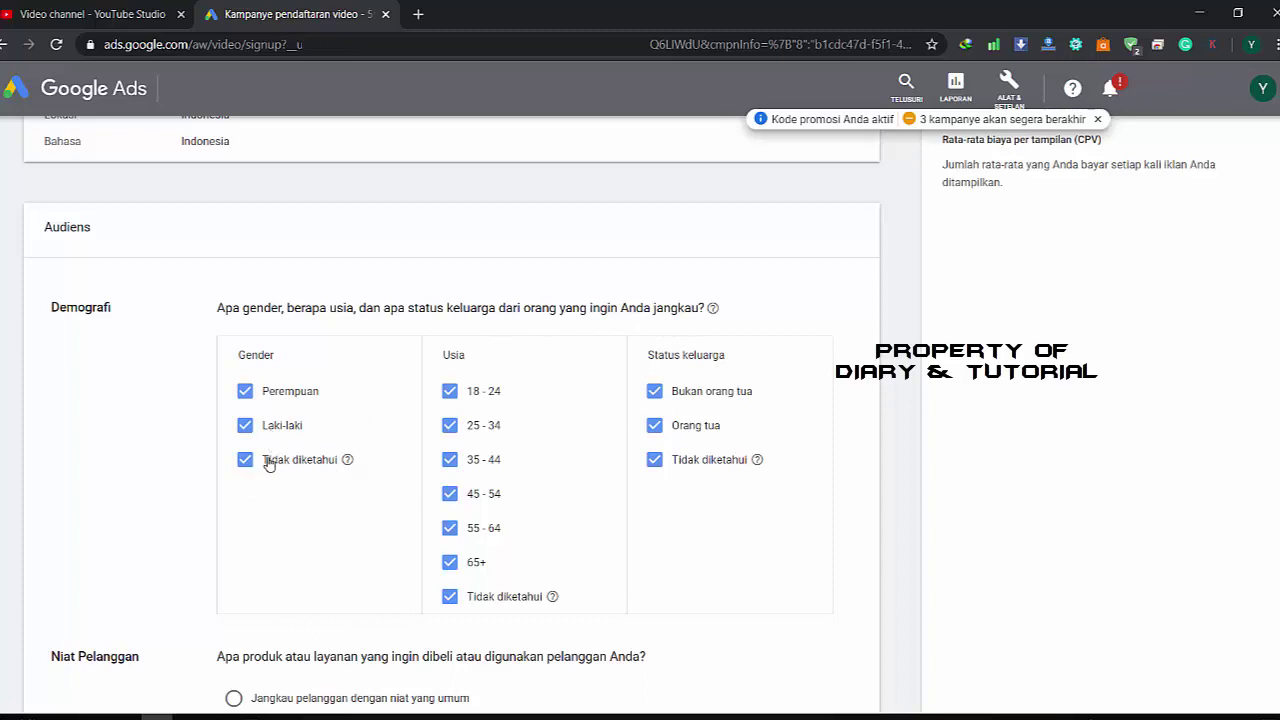
{"action": "left_click", "coordinate": [248, 428]}
{"action": "left_click", "coordinate": [450, 562]}
{"action": "left_click", "coordinate": [450, 528]}
{"action": "left_click", "coordinate": [450, 494]}
{"action": "mouse_move", "coordinate": [757, 464]}
Step: Try targeting buyers in the Makanan category: Bahan Memasak & Kue, Bumbu & Saus, Produk Roti, and Pesan-Antar & Pesan-Ambil Restoran
{"action": "scroll", "coordinate": [695, 445], "scroll_direction": "down", "scroll_amount": 2}
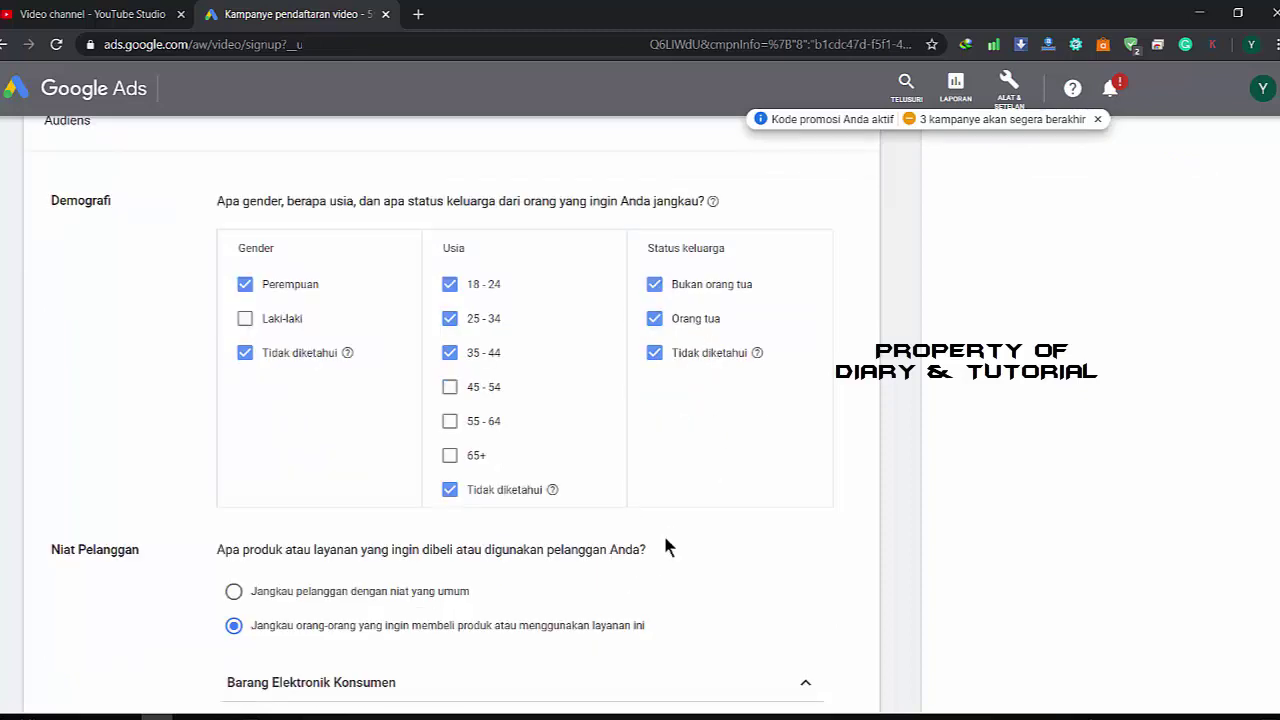
{"action": "scroll", "coordinate": [665, 548], "scroll_direction": "down", "scroll_amount": 4}
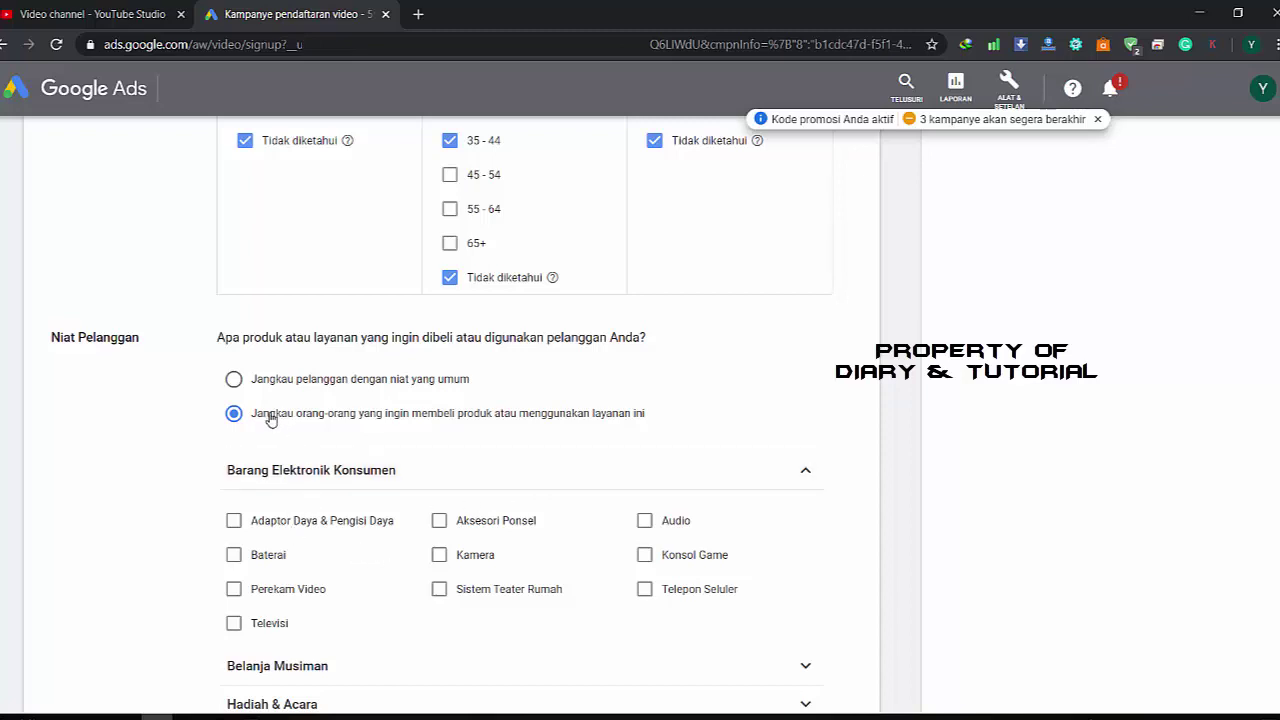
{"action": "scroll", "coordinate": [362, 505], "scroll_direction": "down", "scroll_amount": 1}
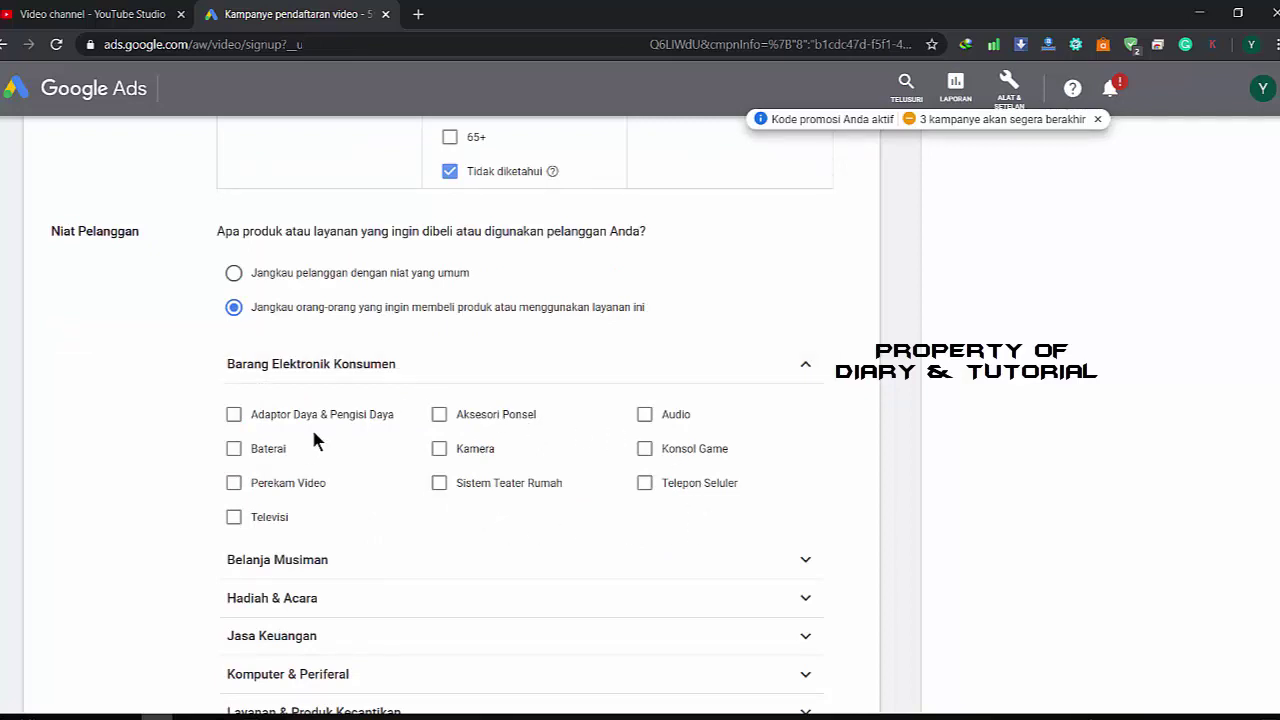
{"action": "scroll", "coordinate": [350, 566], "scroll_direction": "down", "scroll_amount": 1}
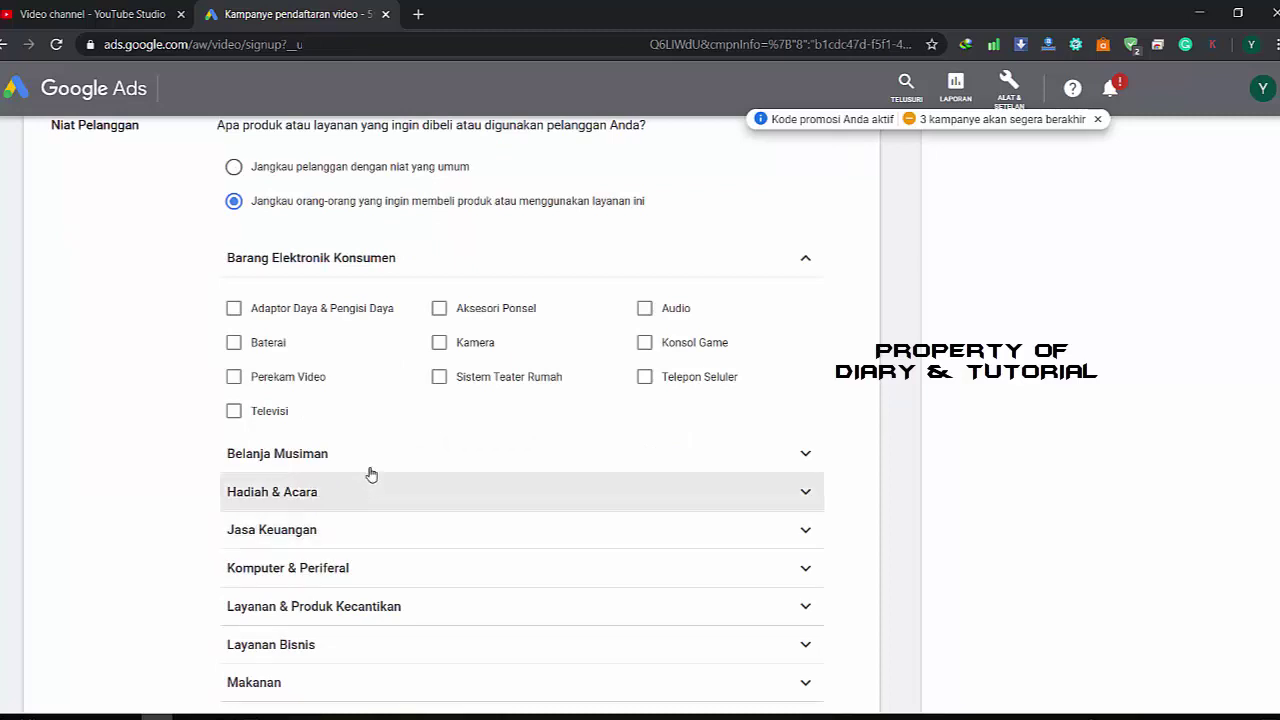
{"action": "left_click", "coordinate": [357, 680]}
{"action": "scroll", "coordinate": [543, 617], "scroll_direction": "down", "scroll_amount": 2}
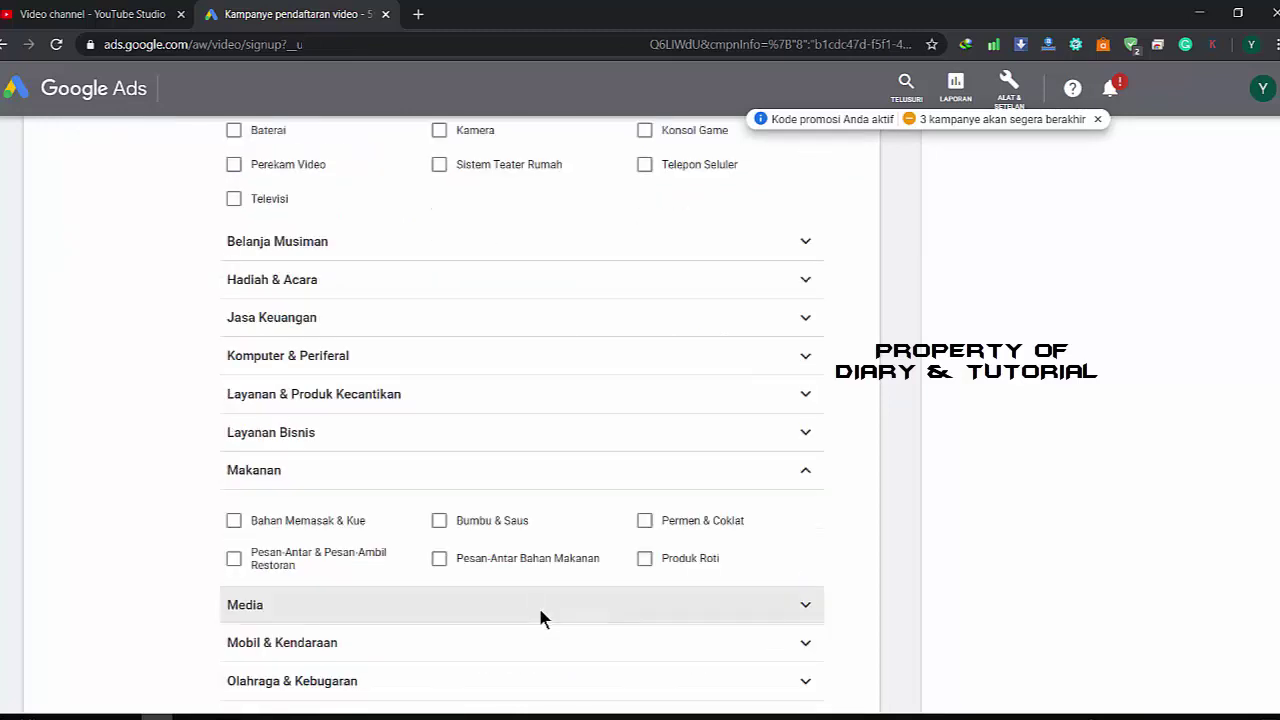
{"action": "left_click", "coordinate": [236, 521]}
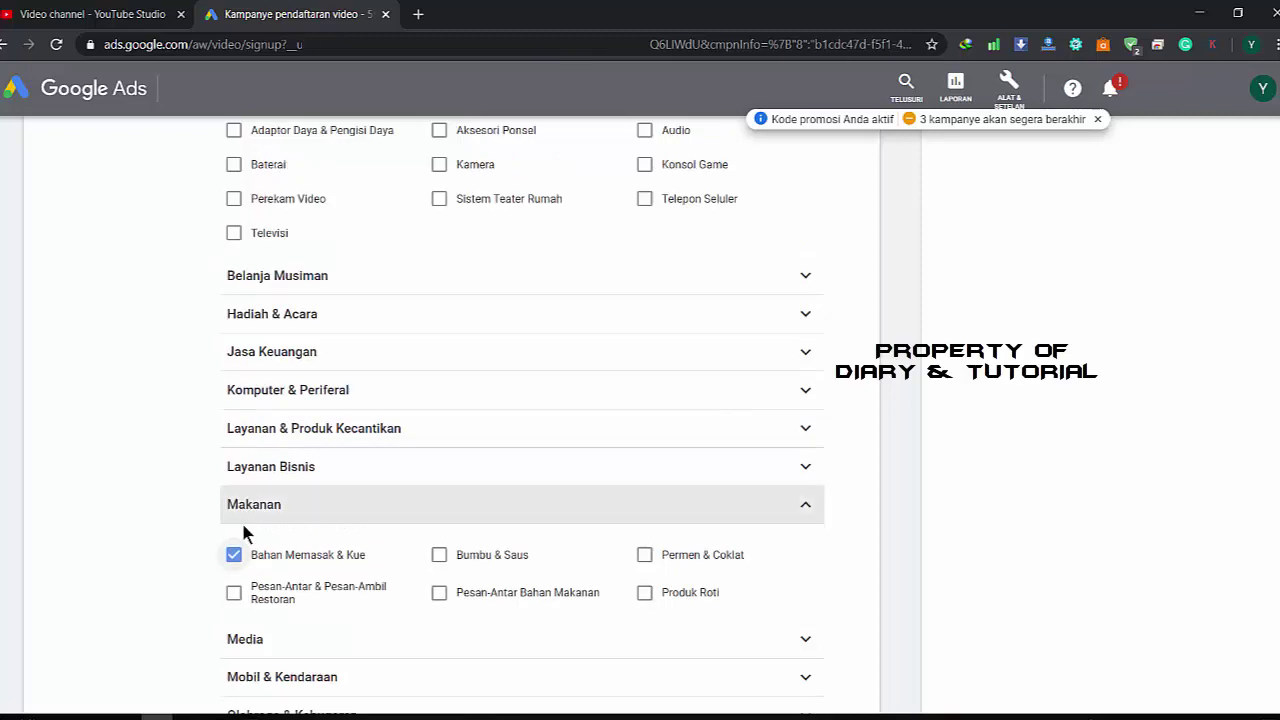
{"action": "left_click", "coordinate": [439, 556]}
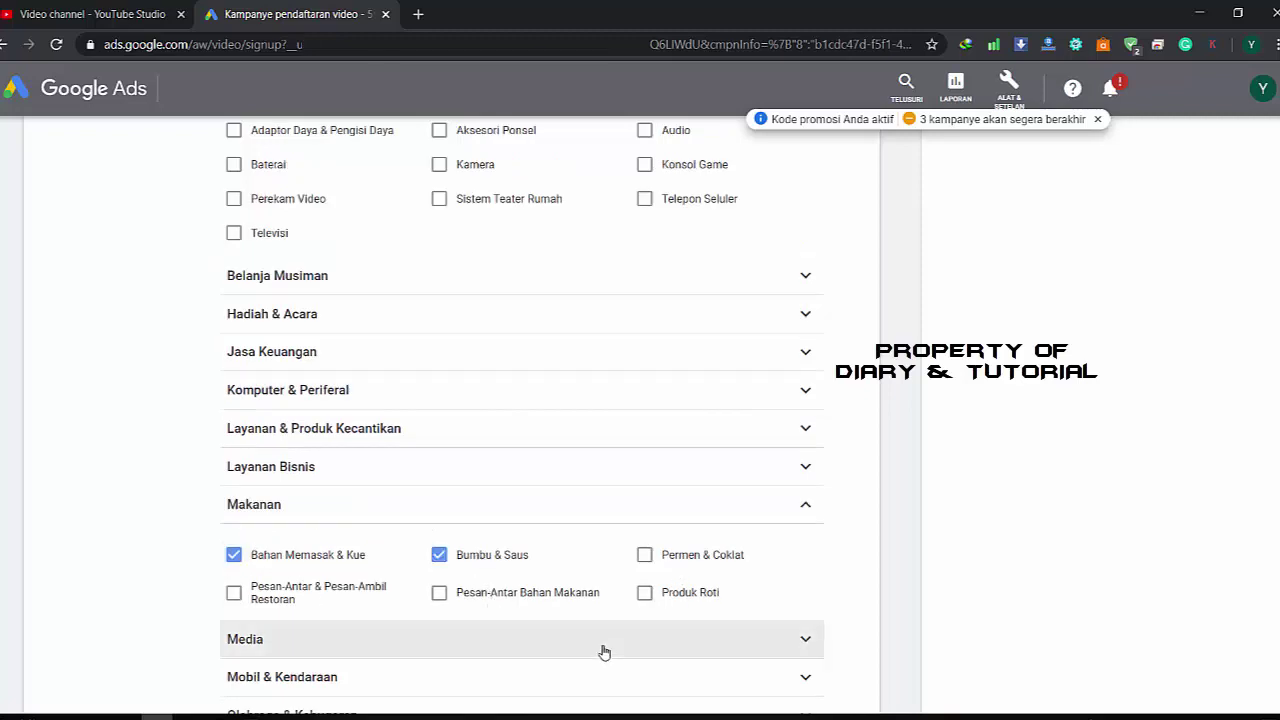
{"action": "left_click", "coordinate": [640, 594]}
{"action": "left_click", "coordinate": [323, 594]}
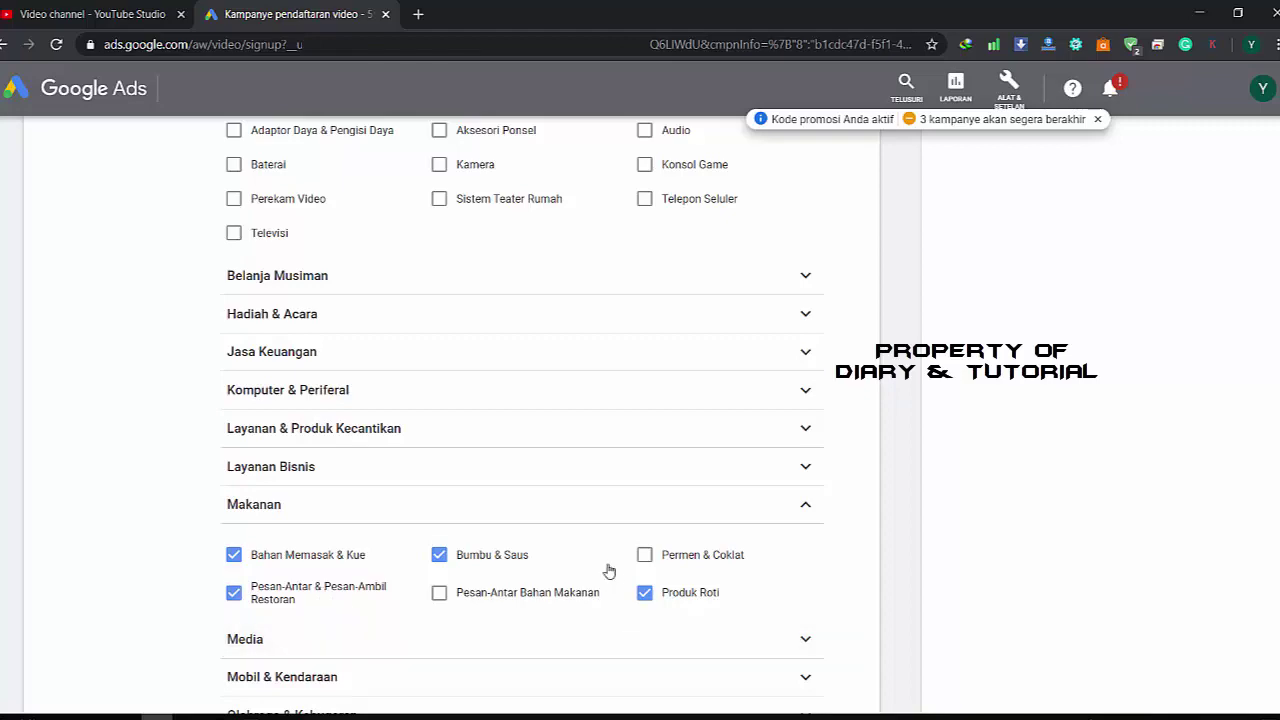
Step: Review the chosen customer intents, collapse Barang Elektronik Konsumen and look through the remaining product categories
{"action": "scroll", "coordinate": [531, 566], "scroll_direction": "up", "scroll_amount": 2}
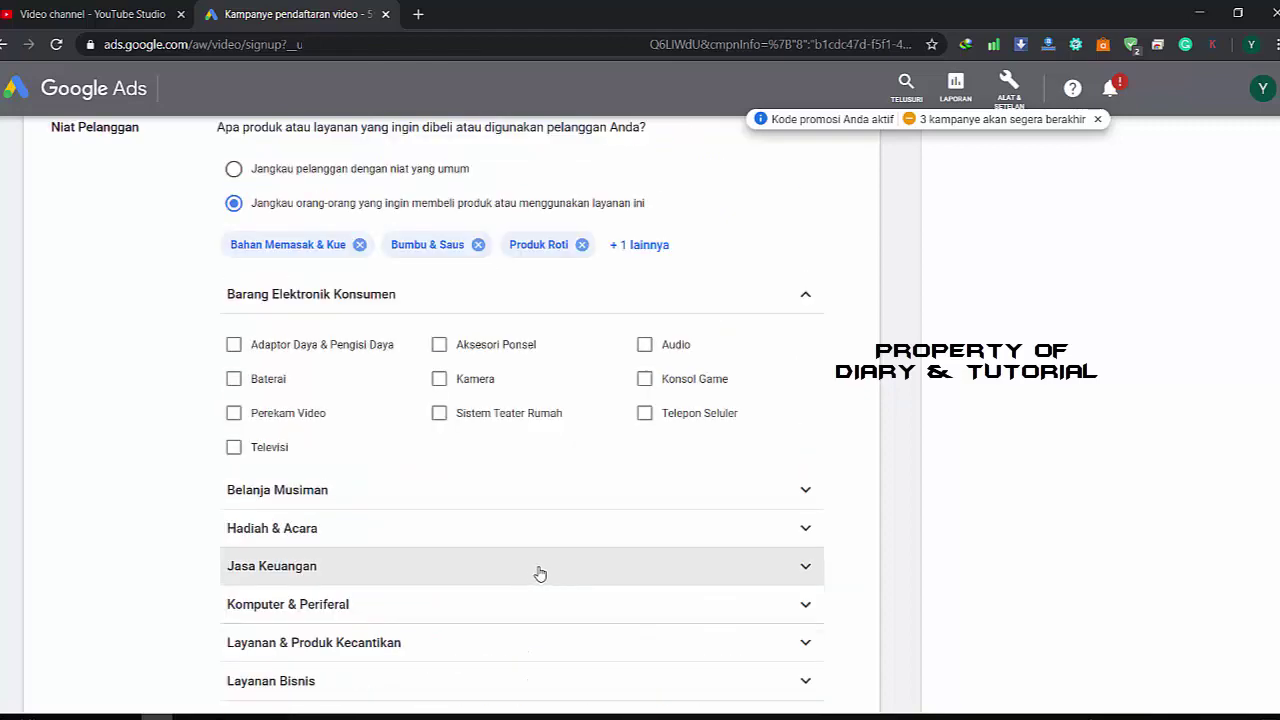
{"action": "scroll", "coordinate": [537, 571], "scroll_direction": "down", "scroll_amount": 1}
{"action": "scroll", "coordinate": [700, 540], "scroll_direction": "up", "scroll_amount": 1}
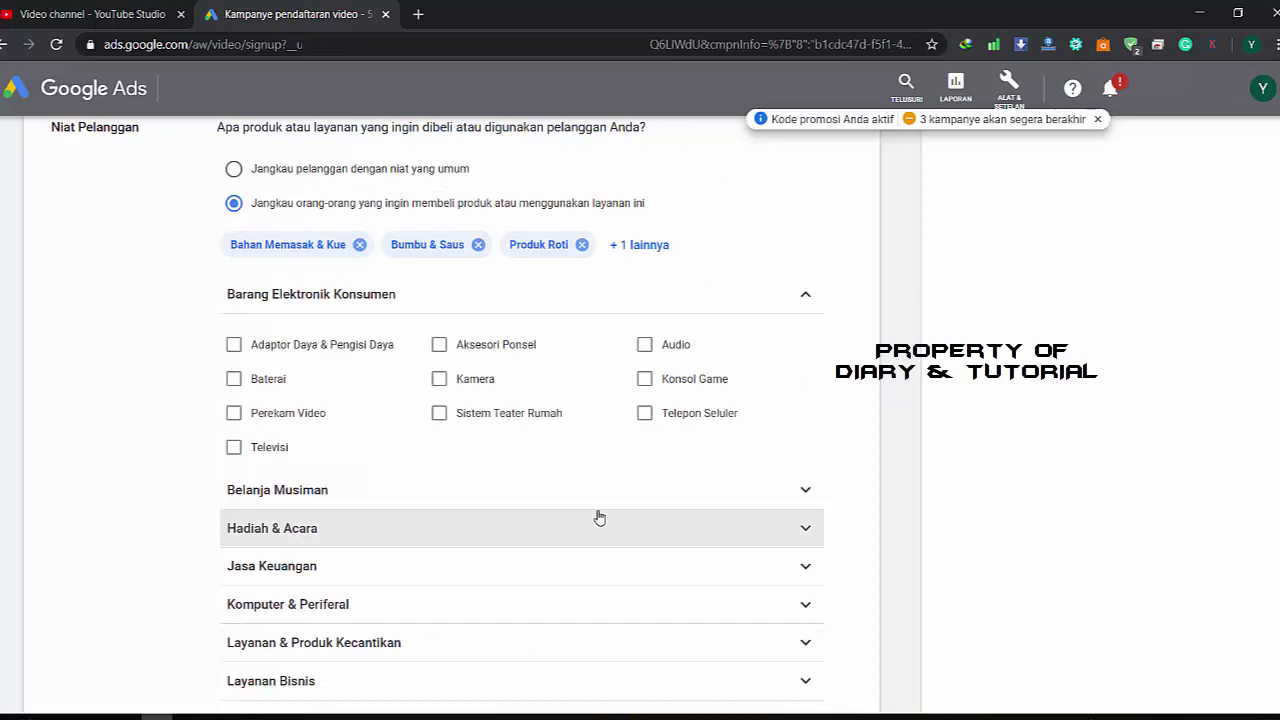
{"action": "left_click", "coordinate": [785, 294]}
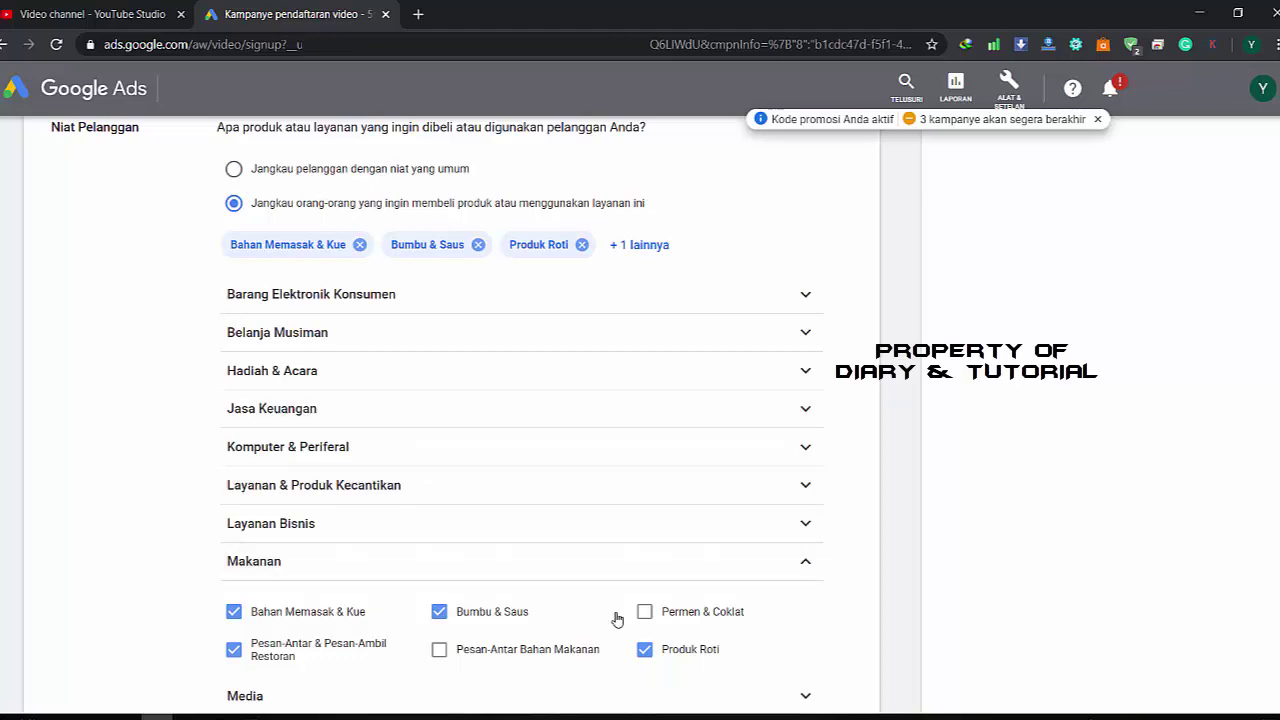
{"action": "scroll", "coordinate": [652, 577], "scroll_direction": "down", "scroll_amount": 2}
{"action": "scroll", "coordinate": [648, 572], "scroll_direction": "down", "scroll_amount": 1}
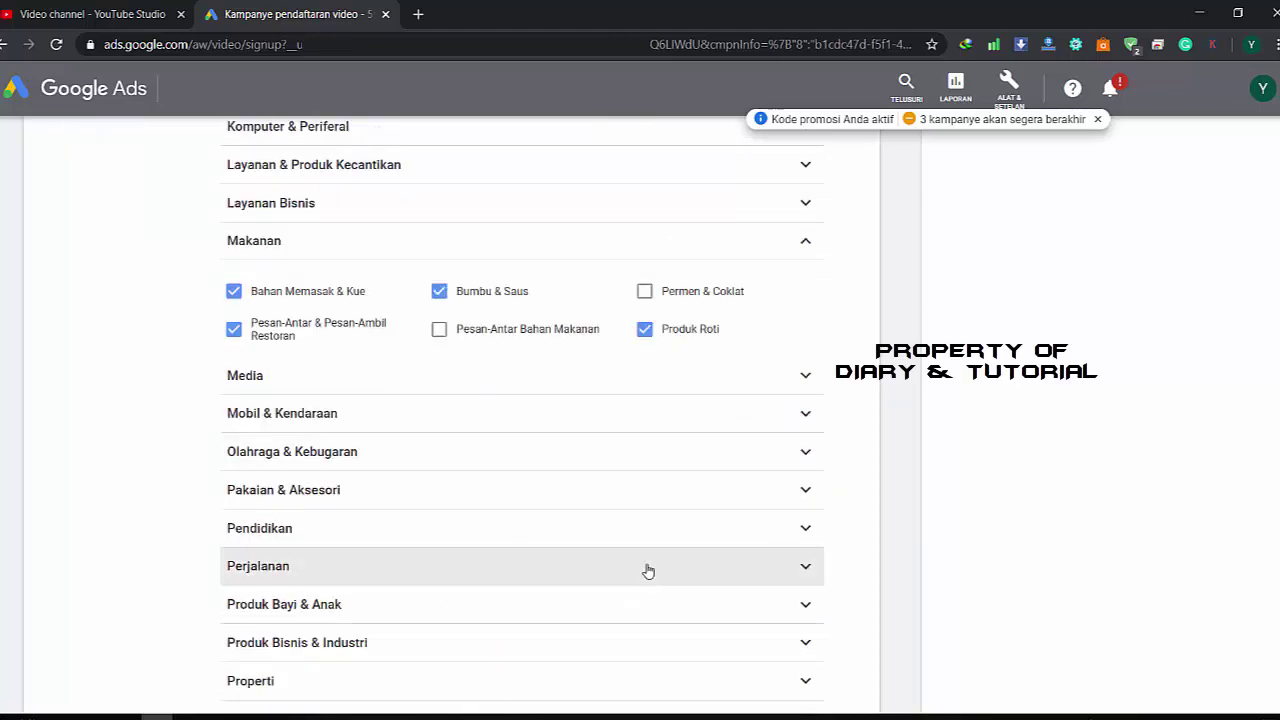
Step: Switch the customer intent to reaching customers with general intent and continue to the budget settings
{"action": "scroll", "coordinate": [383, 383], "scroll_direction": "up", "scroll_amount": 4}
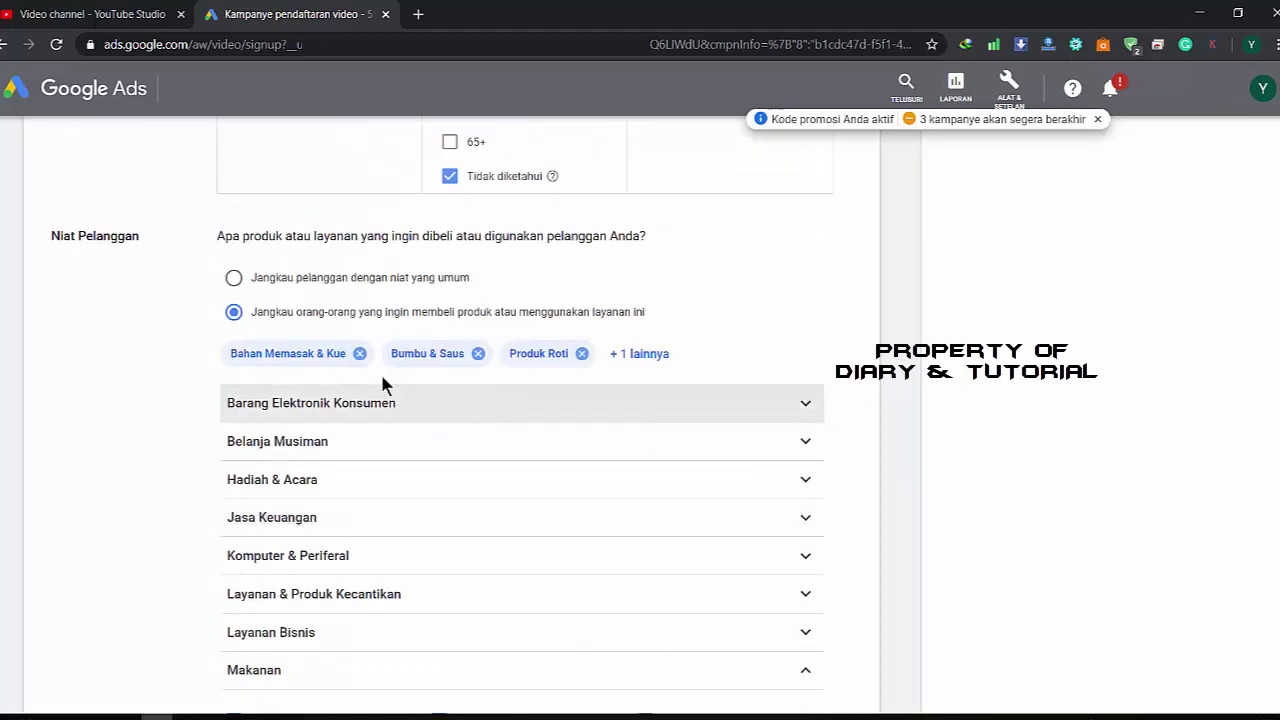
{"action": "left_click", "coordinate": [352, 281]}
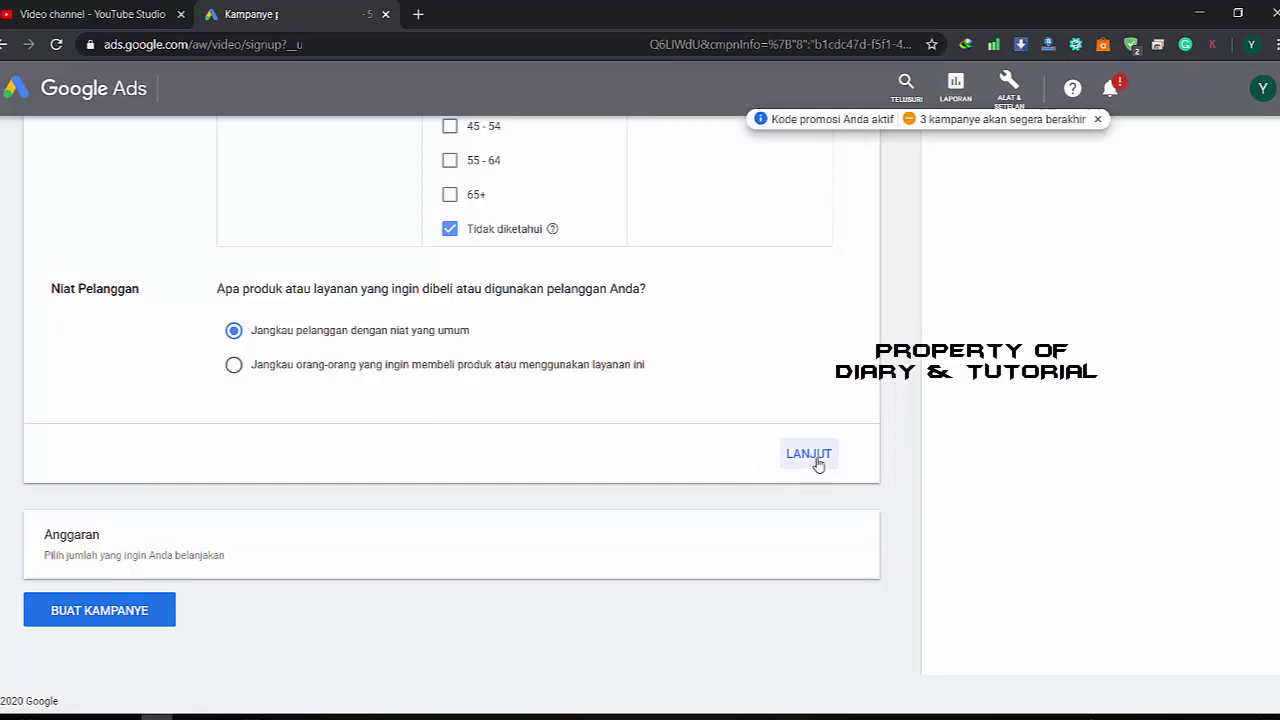
{"action": "left_click", "coordinate": [816, 462]}
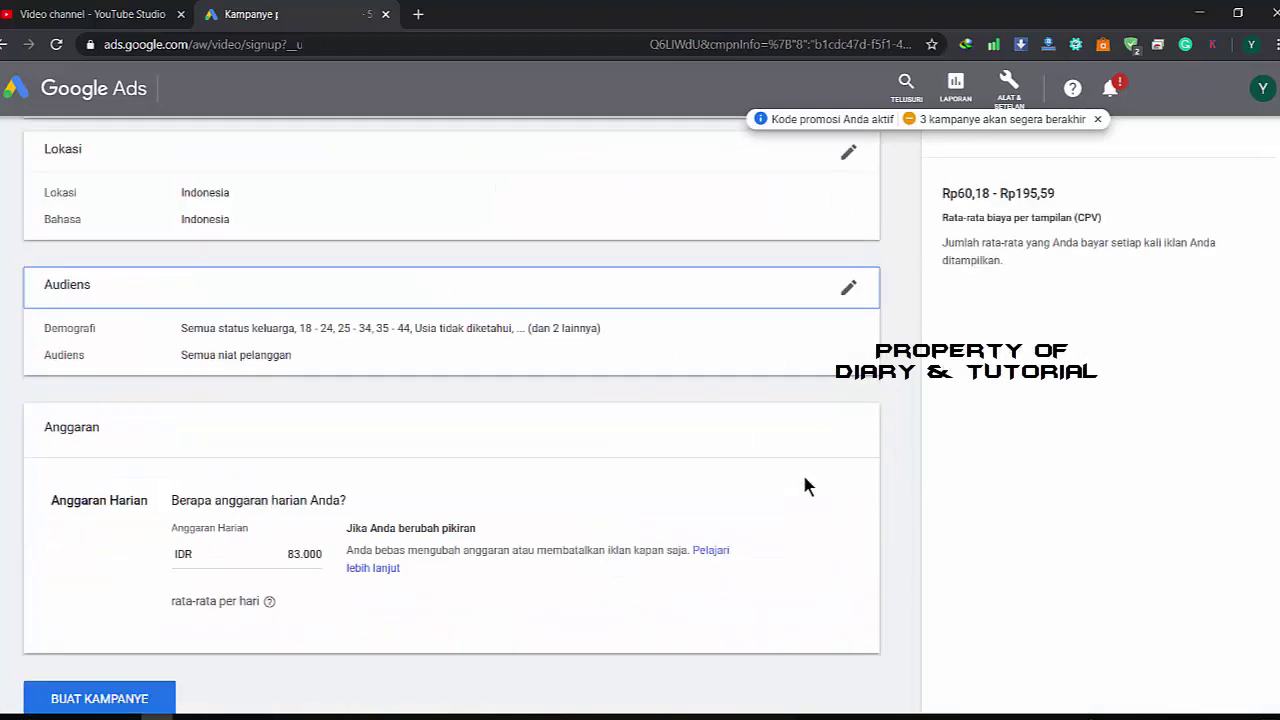
Step: Set the daily budget to IDR 10000 and create the campaign
{"action": "scroll", "coordinate": [790, 488], "scroll_direction": "down", "scroll_amount": 2}
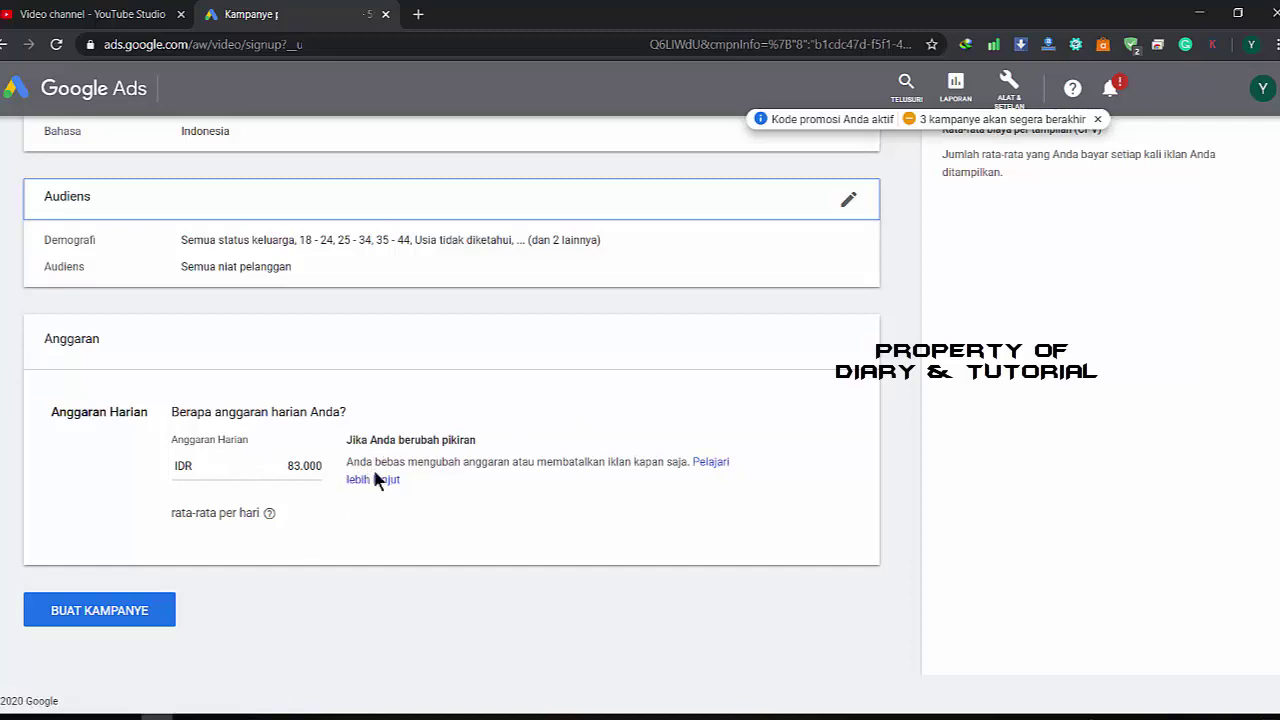
{"action": "left_click_drag", "start_coordinate": [288, 467], "coordinate": [417, 465]}
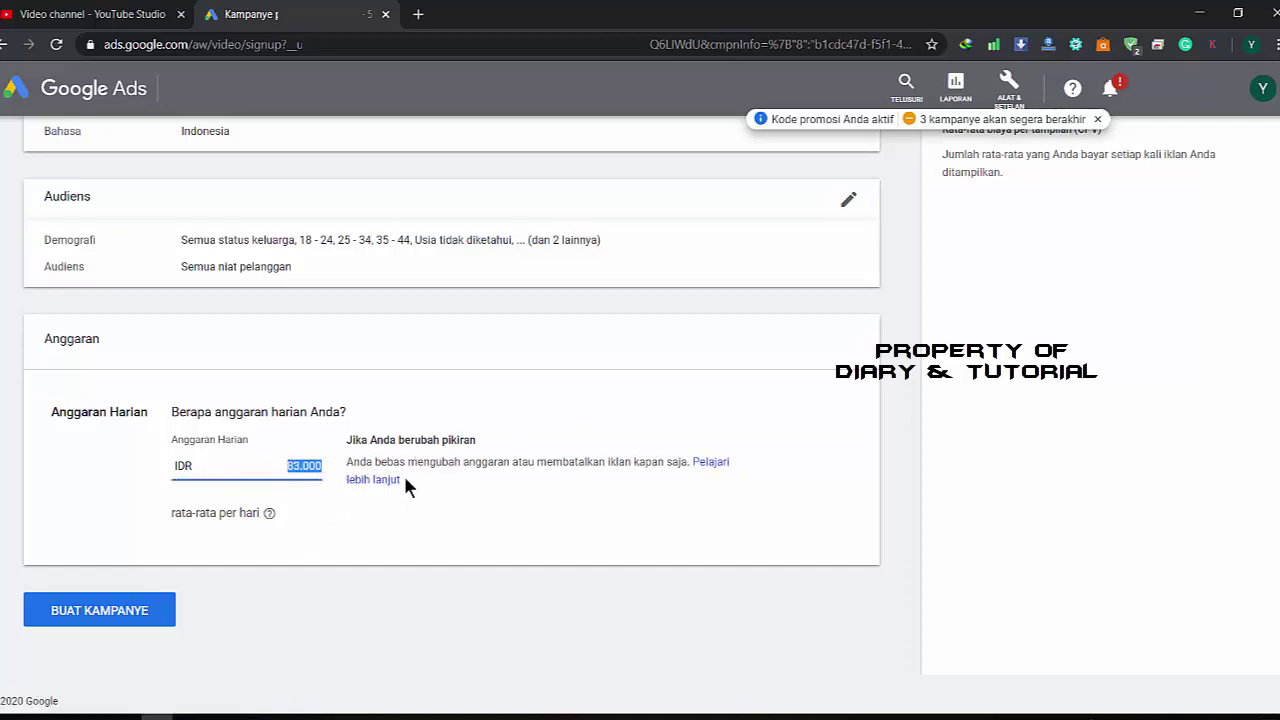
{"action": "mouse_move", "coordinate": [270, 515]}
{"action": "left_click_drag", "start_coordinate": [347, 461], "coordinate": [690, 457]}
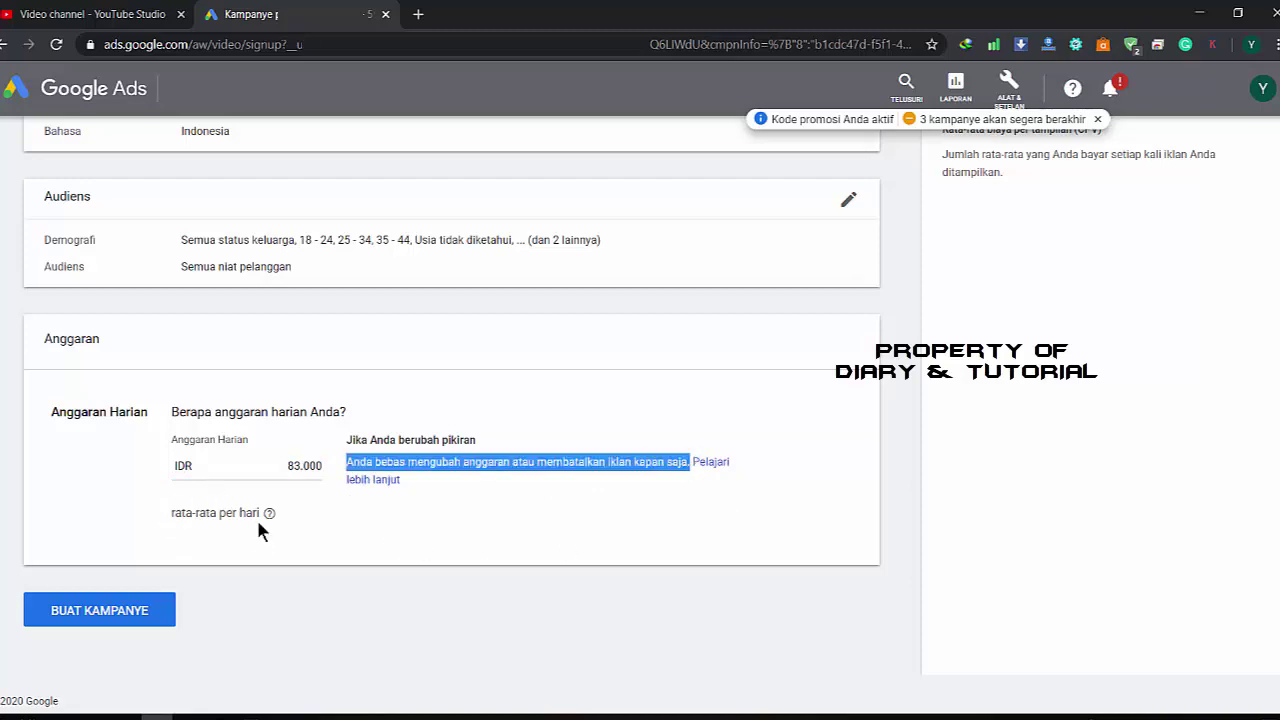
{"action": "left_click", "coordinate": [250, 466]}
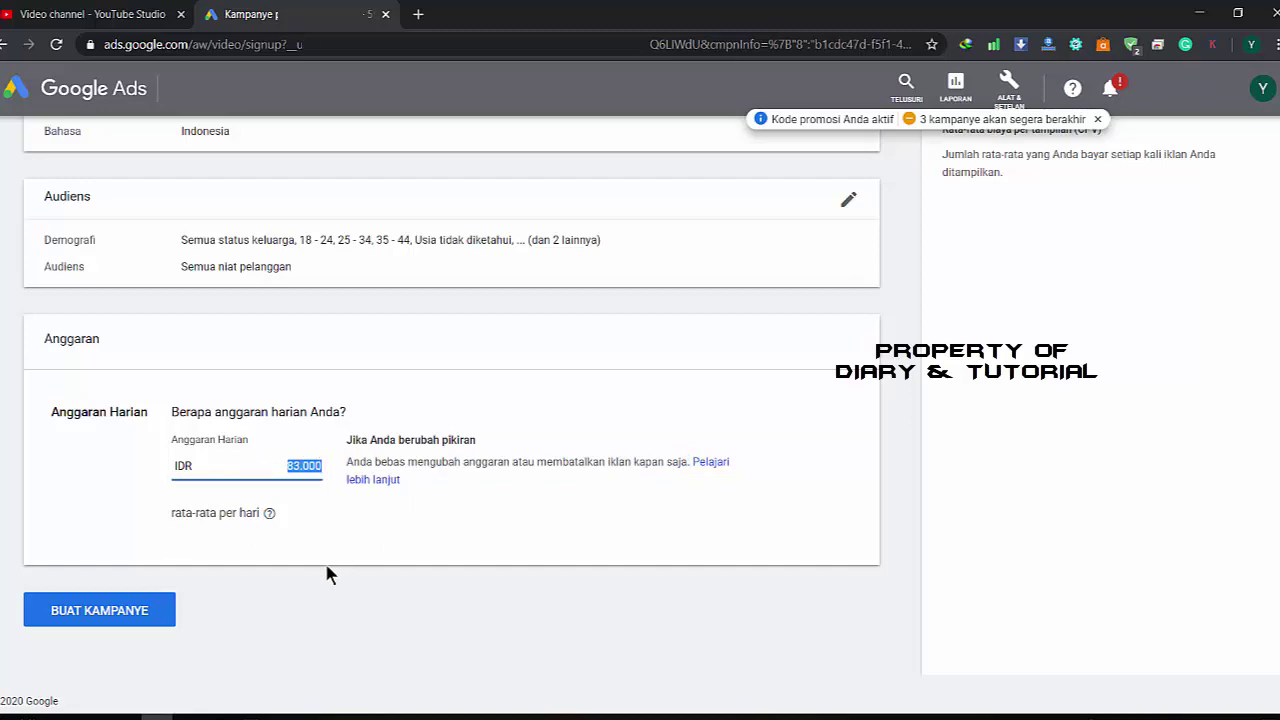
{"action": "type", "text": "10000"}
{"action": "left_click", "coordinate": [124, 612]}
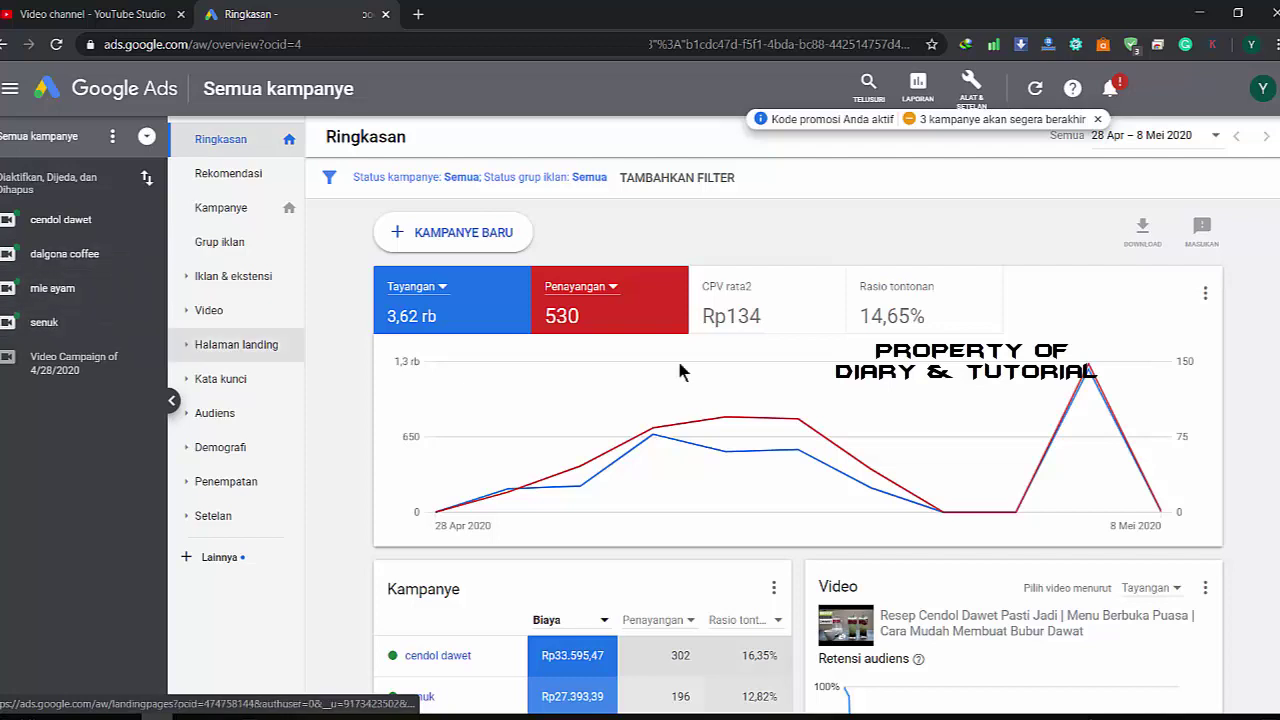
Step: Check the overview of the dalgona coffee campaign, then open the account's billing summary
{"action": "mouse_move", "coordinate": [728, 378]}
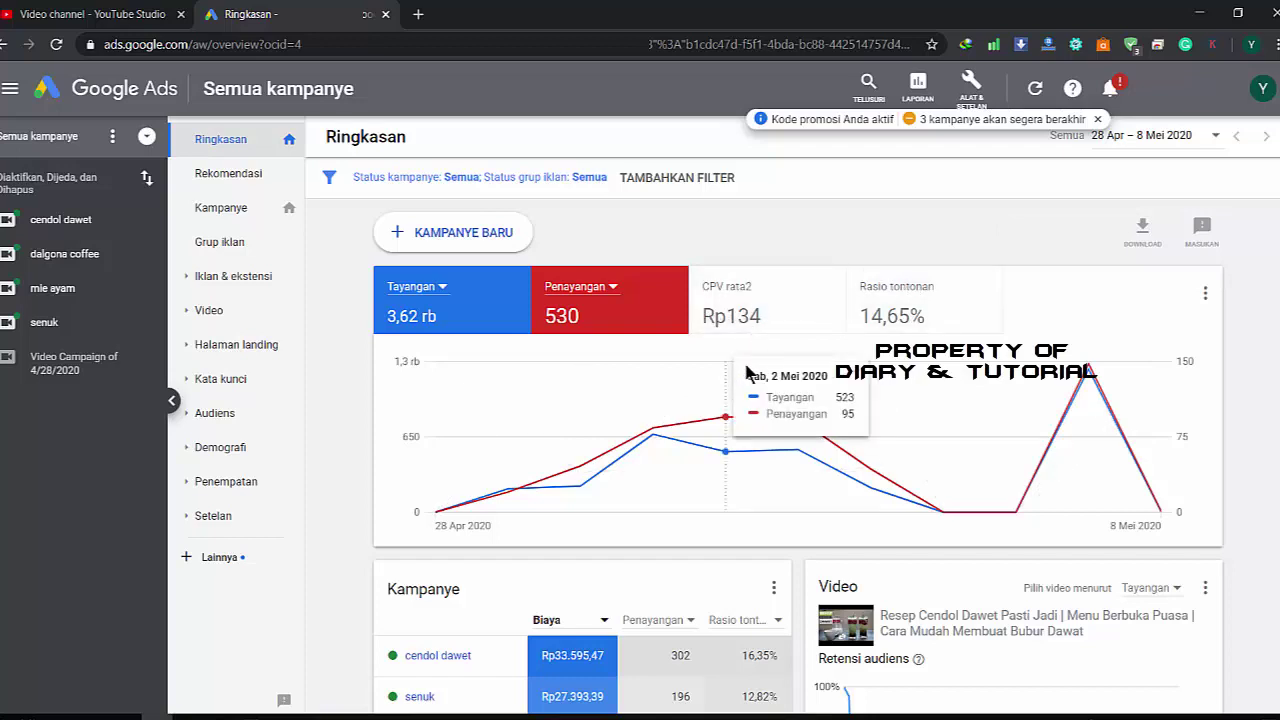
{"action": "left_click", "coordinate": [64, 254]}
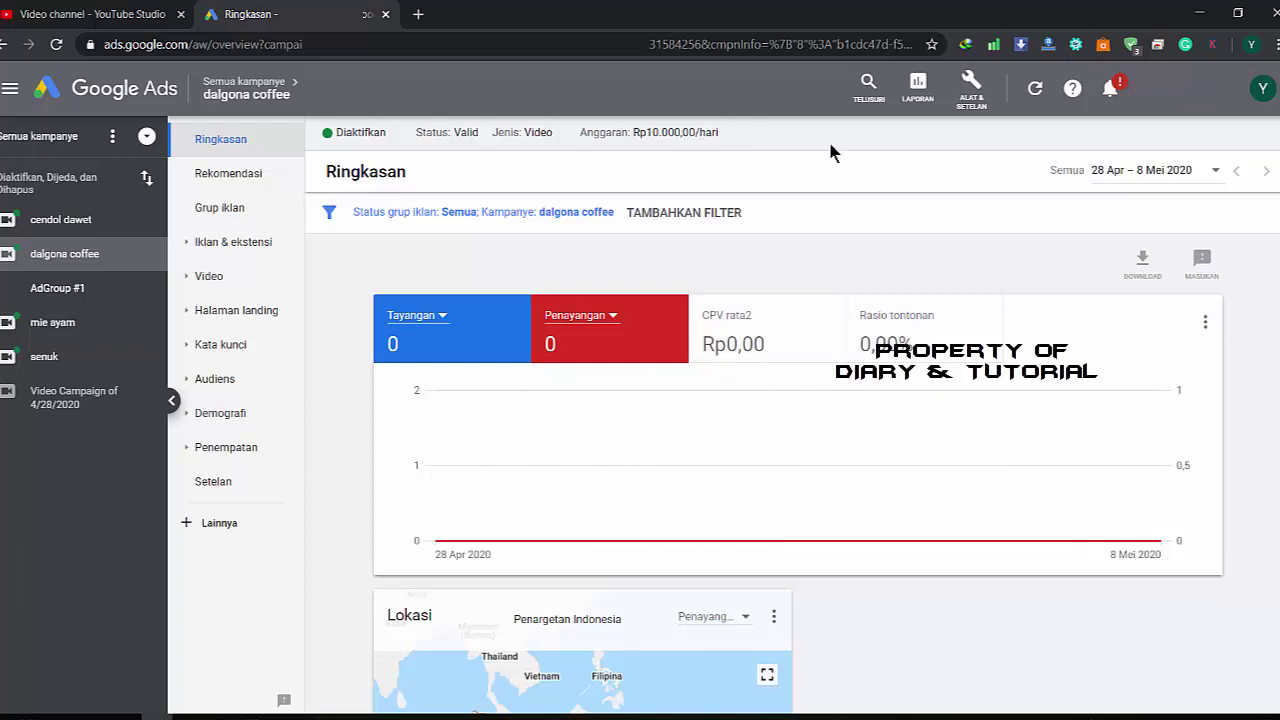
{"action": "left_click", "coordinate": [972, 93]}
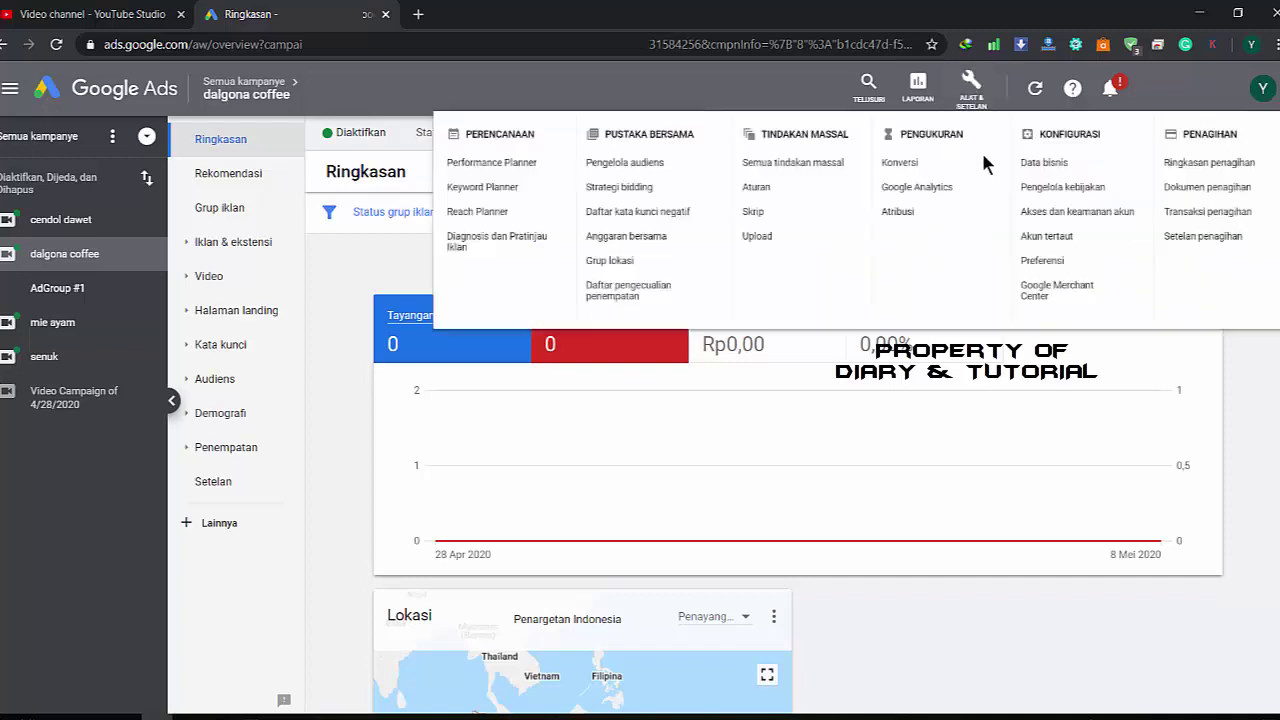
{"action": "left_click", "coordinate": [1163, 179]}
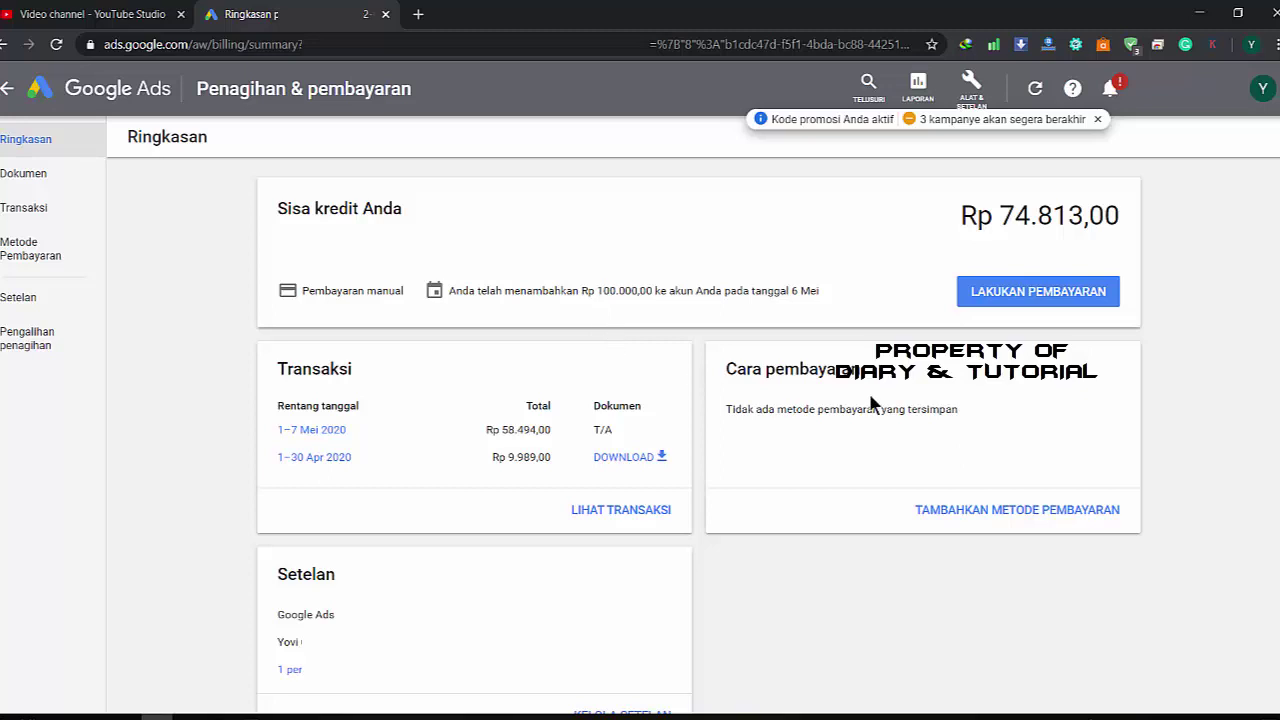
Step: Choose to pay by money transfer (Transfer uang) and examine the recipient, account number and bank name in the transfer instructions
{"action": "left_click", "coordinate": [1066, 302]}
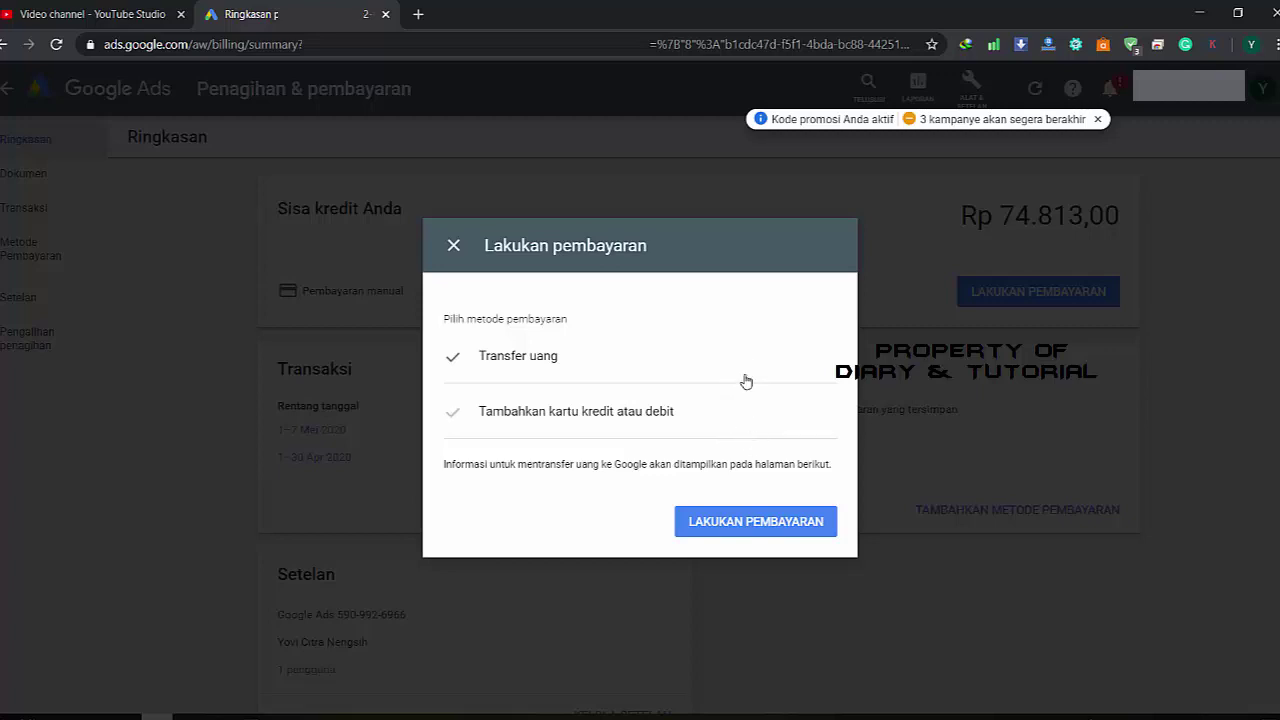
{"action": "left_click", "coordinate": [569, 362]}
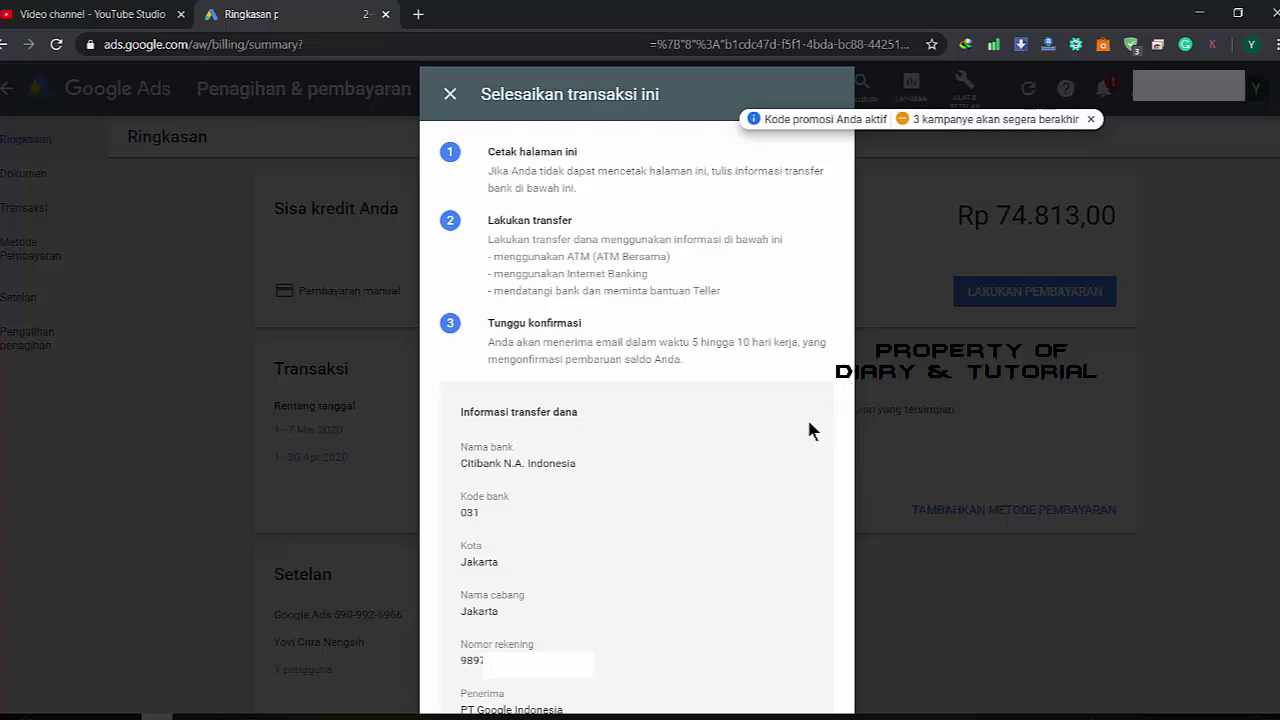
{"action": "scroll", "coordinate": [747, 416], "scroll_direction": "down", "scroll_amount": 1}
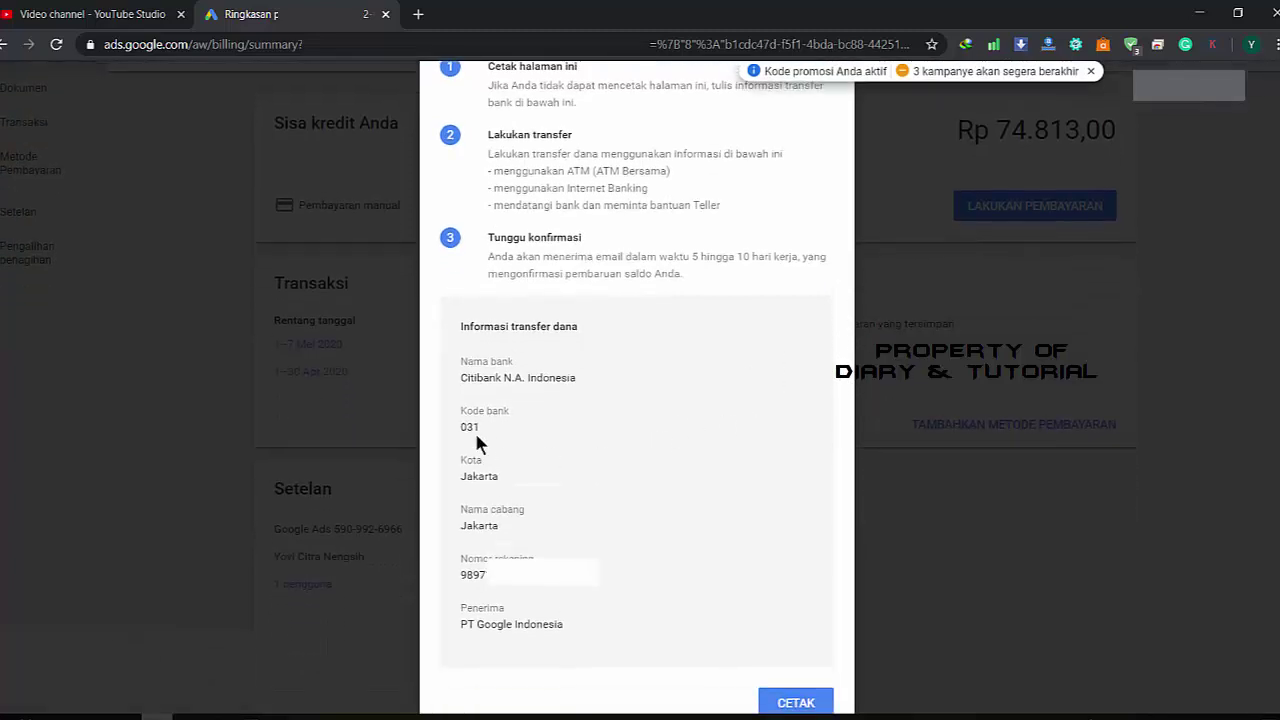
{"action": "left_click_drag", "start_coordinate": [459, 624], "coordinate": [586, 643]}
{"action": "left_click_drag", "start_coordinate": [459, 575], "coordinate": [578, 588]}
{"action": "left_click_drag", "start_coordinate": [460, 377], "coordinate": [590, 388]}
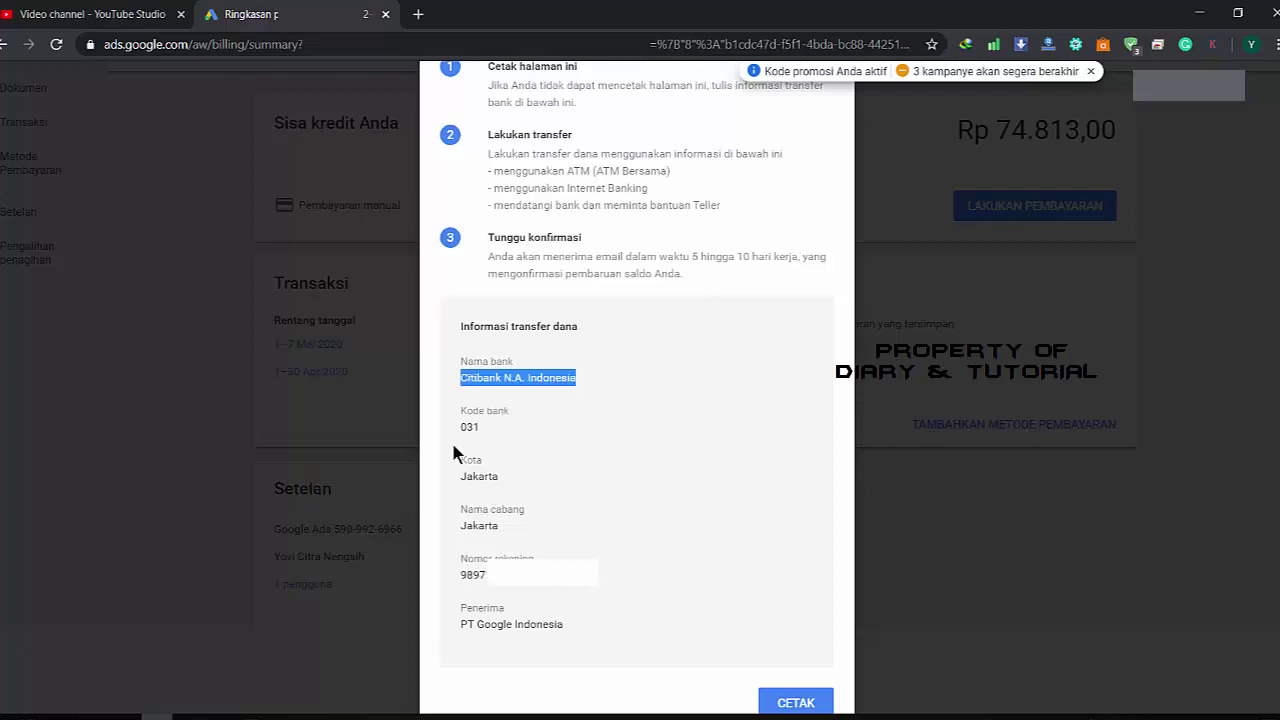
Step: Examine the bank code, city and branch name in the money transfer information
{"action": "left_click_drag", "start_coordinate": [457, 425], "coordinate": [480, 428]}
{"action": "left_click", "coordinate": [462, 470]}
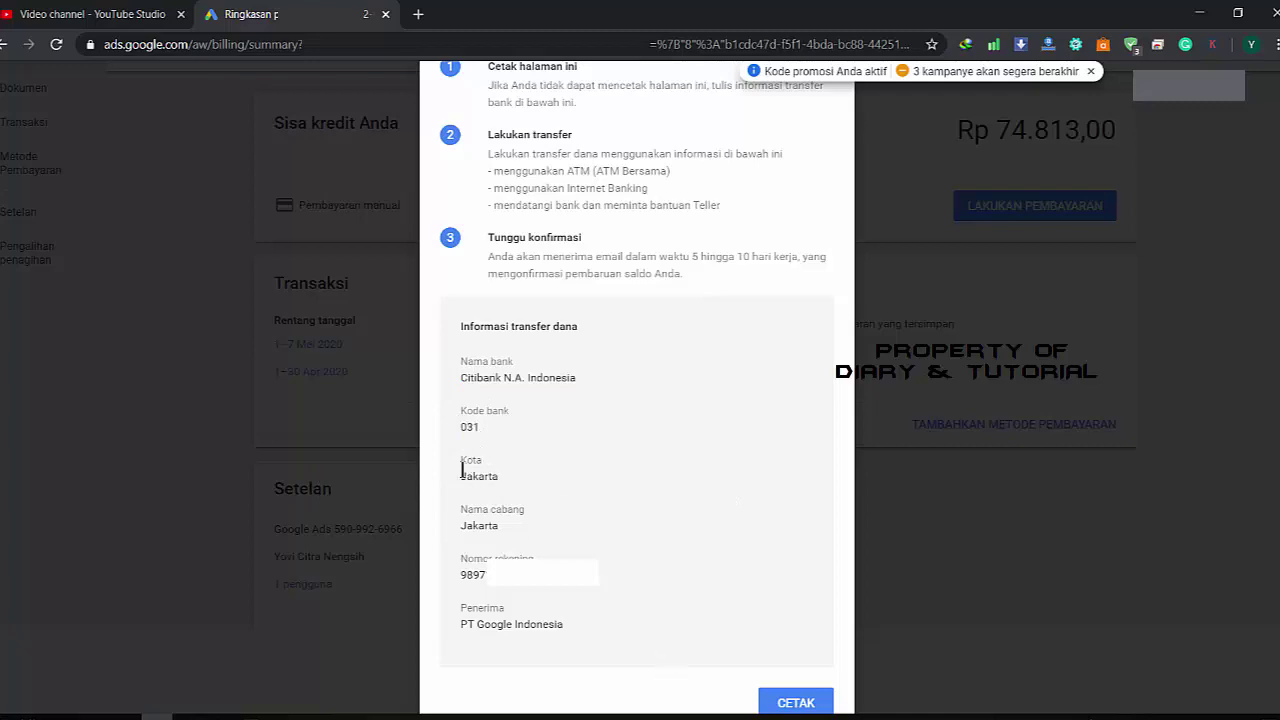
{"action": "left_click_drag", "start_coordinate": [462, 470], "coordinate": [499, 477]}
{"action": "left_click_drag", "start_coordinate": [460, 524], "coordinate": [499, 527]}
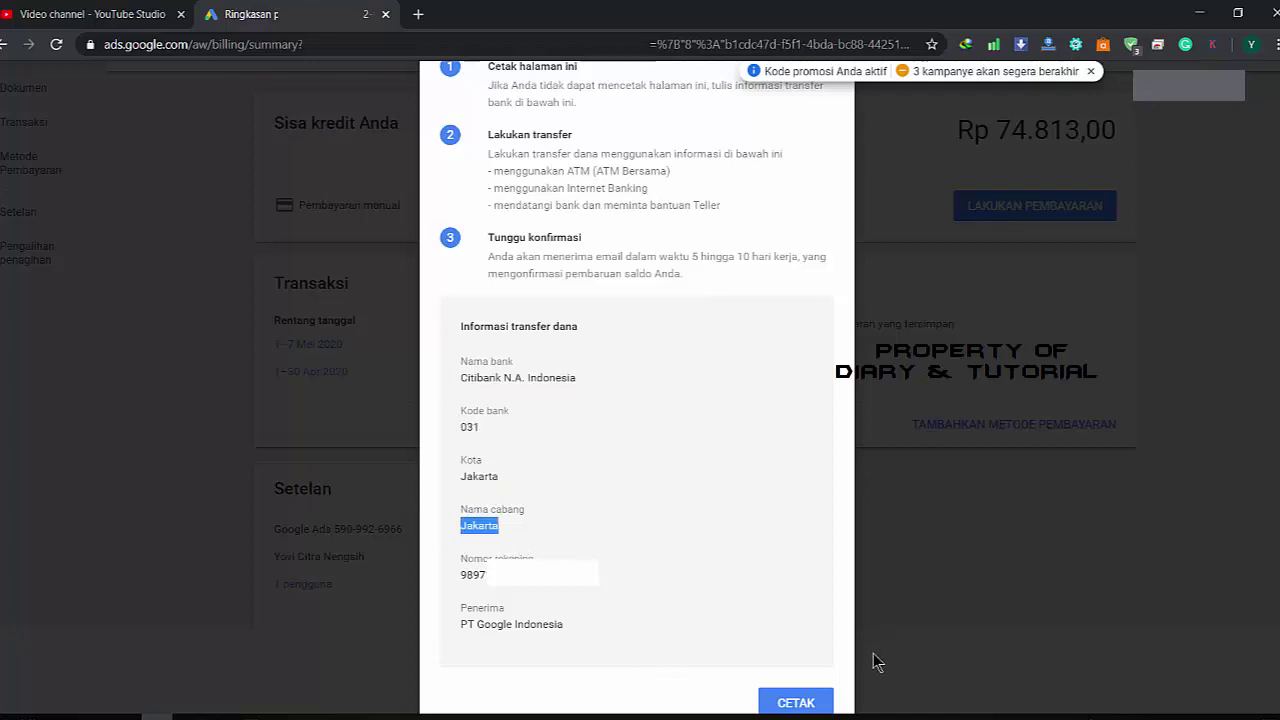
{"action": "left_click", "coordinate": [515, 516]}
{"action": "left_click_drag", "start_coordinate": [460, 524], "coordinate": [499, 527]}
Step: Reload the billing summary to leave the transfer instructions, and return to the dalgona coffee campaign to review its overview
{"action": "key", "text": "F5"}
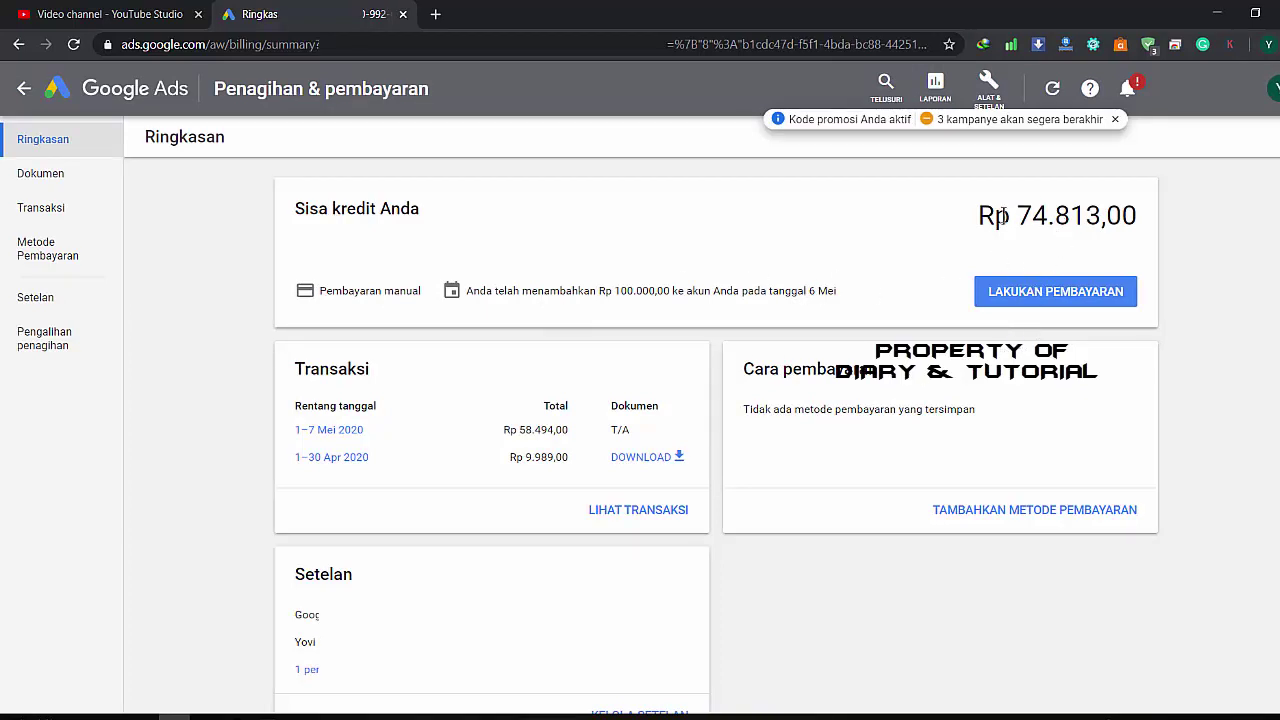
{"action": "left_click", "coordinate": [26, 91]}
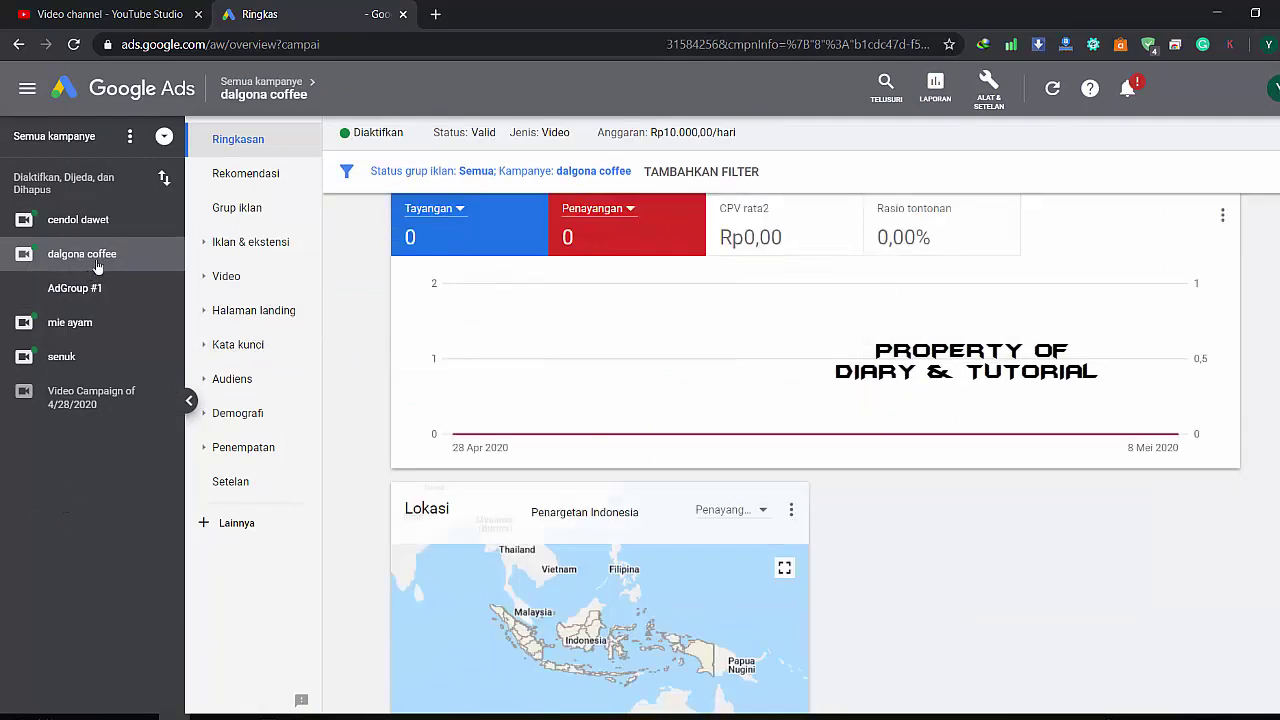
{"action": "scroll", "coordinate": [785, 305], "scroll_direction": "down", "scroll_amount": 3}
{"action": "scroll", "coordinate": [877, 294], "scroll_direction": "up", "scroll_amount": 3}
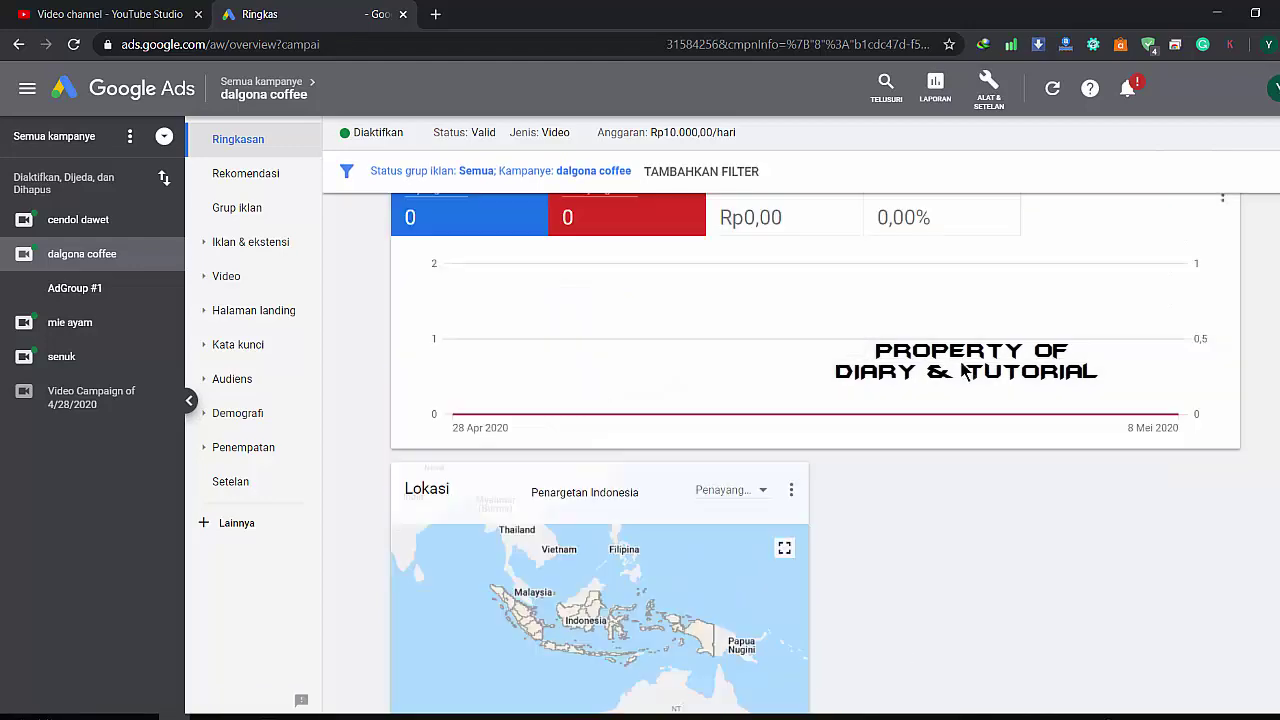
{"action": "scroll", "coordinate": [975, 375], "scroll_direction": "down", "scroll_amount": 1}
{"action": "scroll", "coordinate": [1094, 397], "scroll_direction": "up", "scroll_amount": 1}
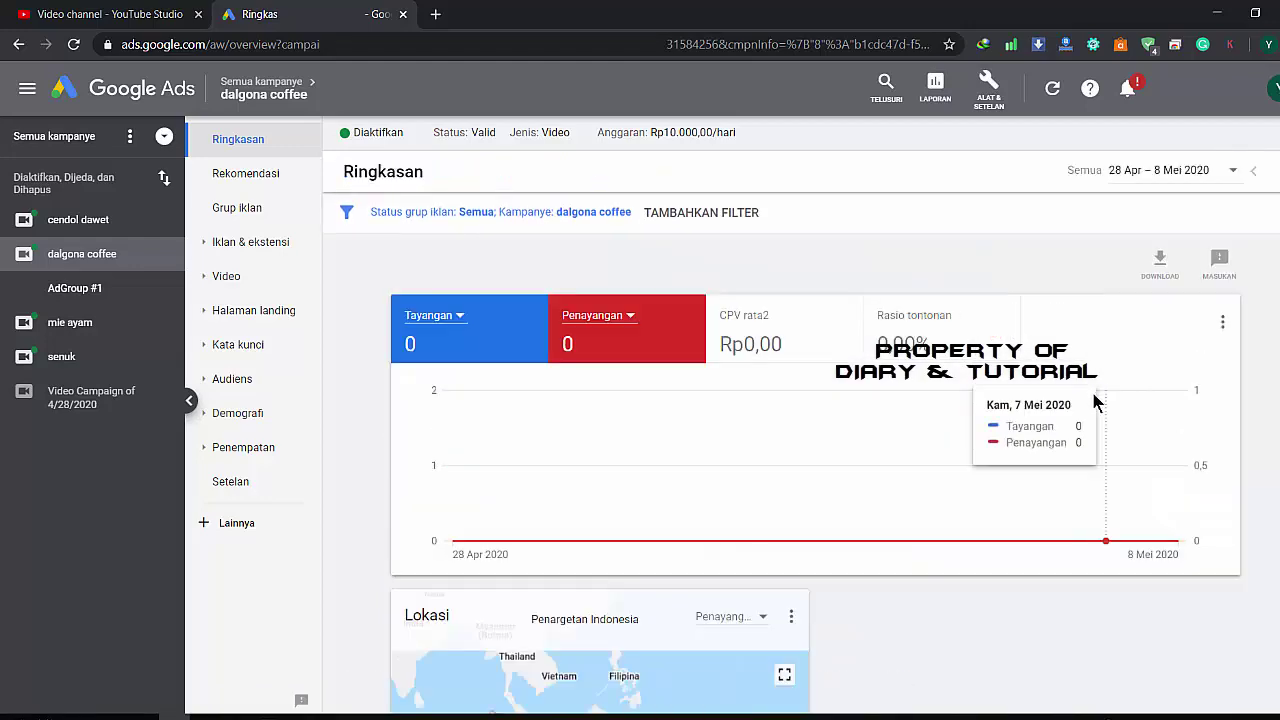